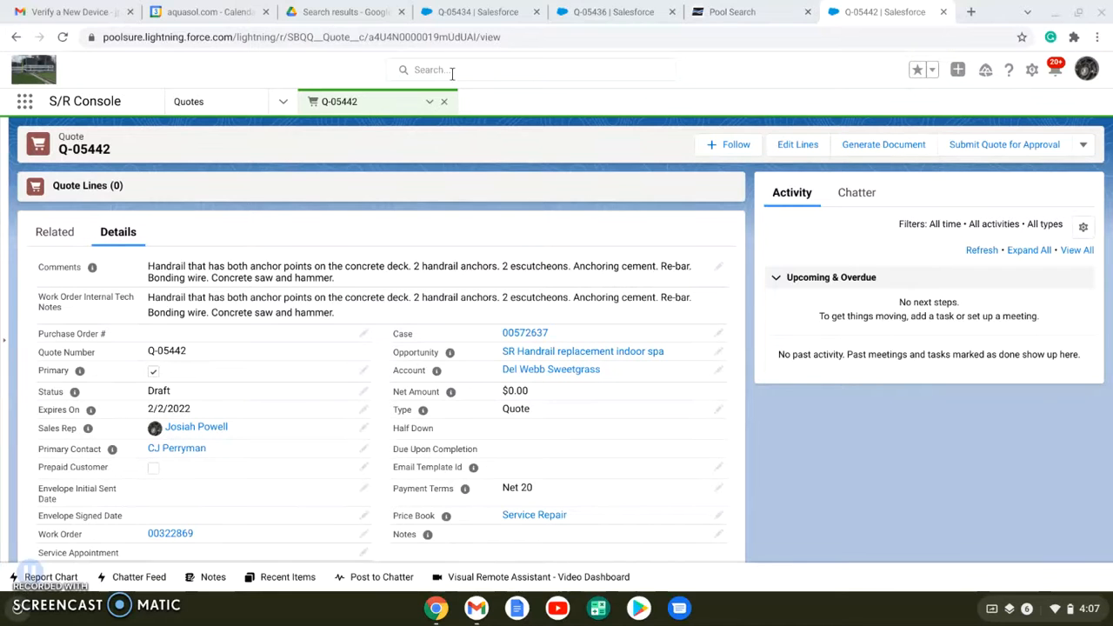
Search all records for "del webb" and preview the Del Webb Sweetgrass Indoor Spa site
left_click(452, 73)
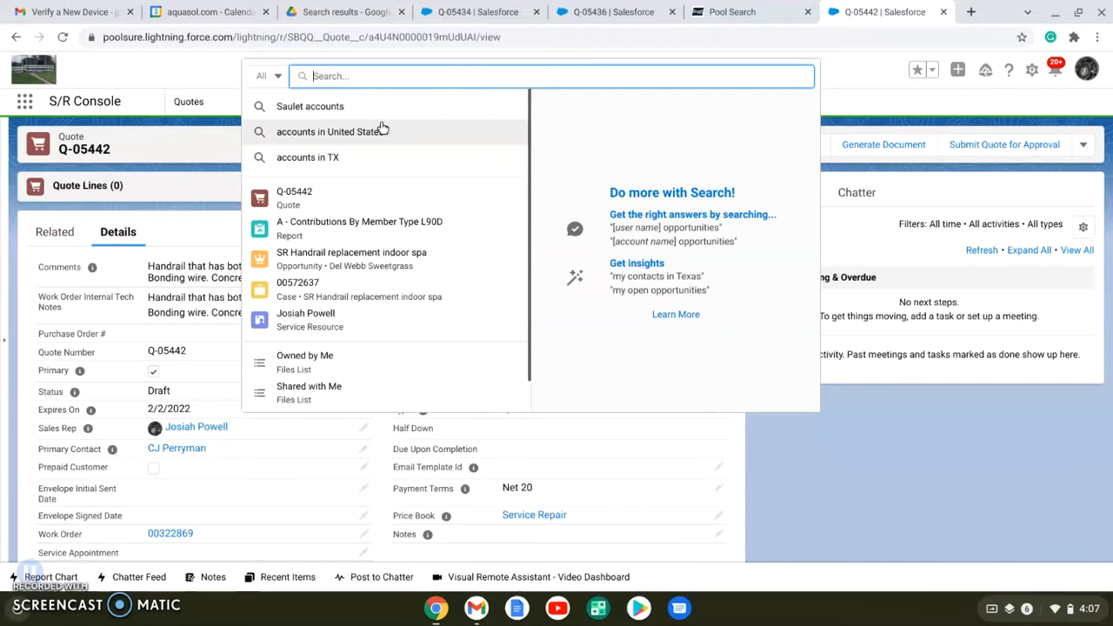
type("del webb")
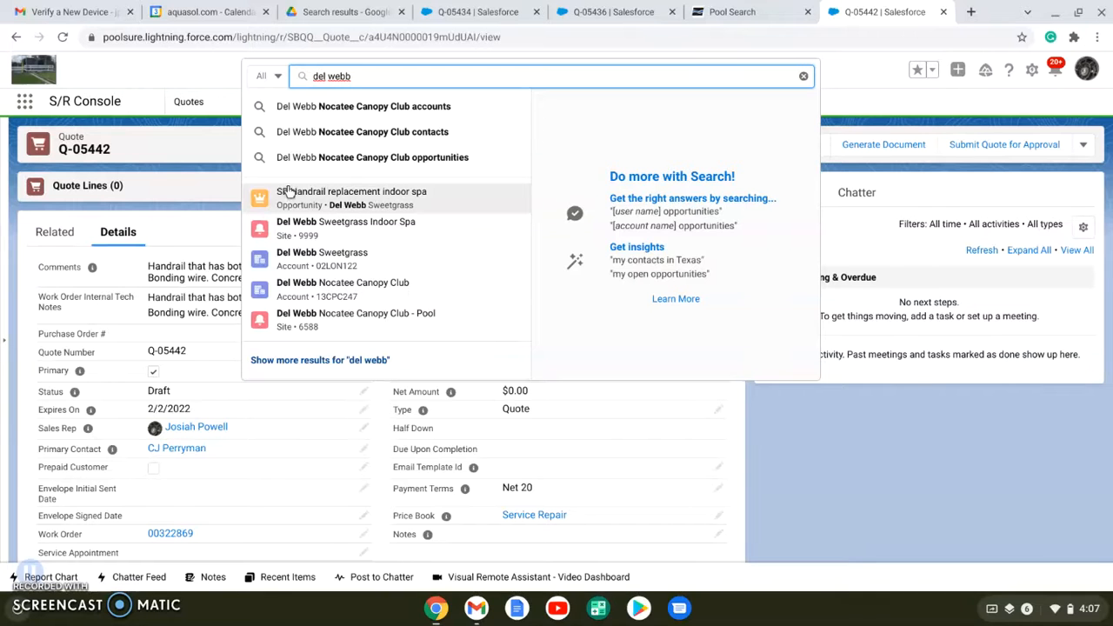
mouse_move(292, 200)
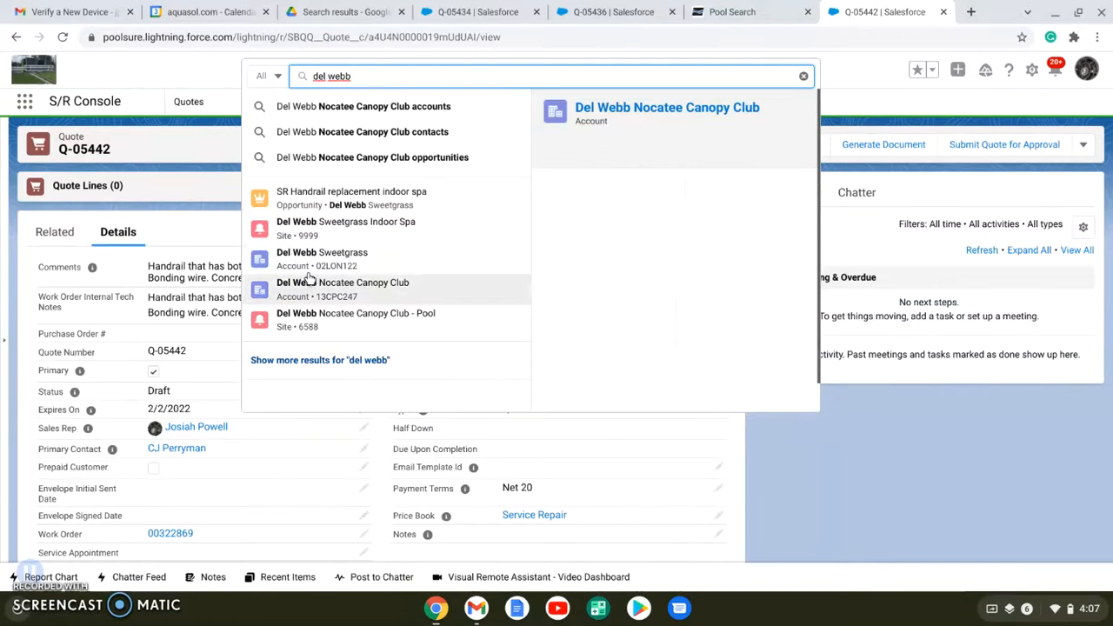
mouse_move(380, 228)
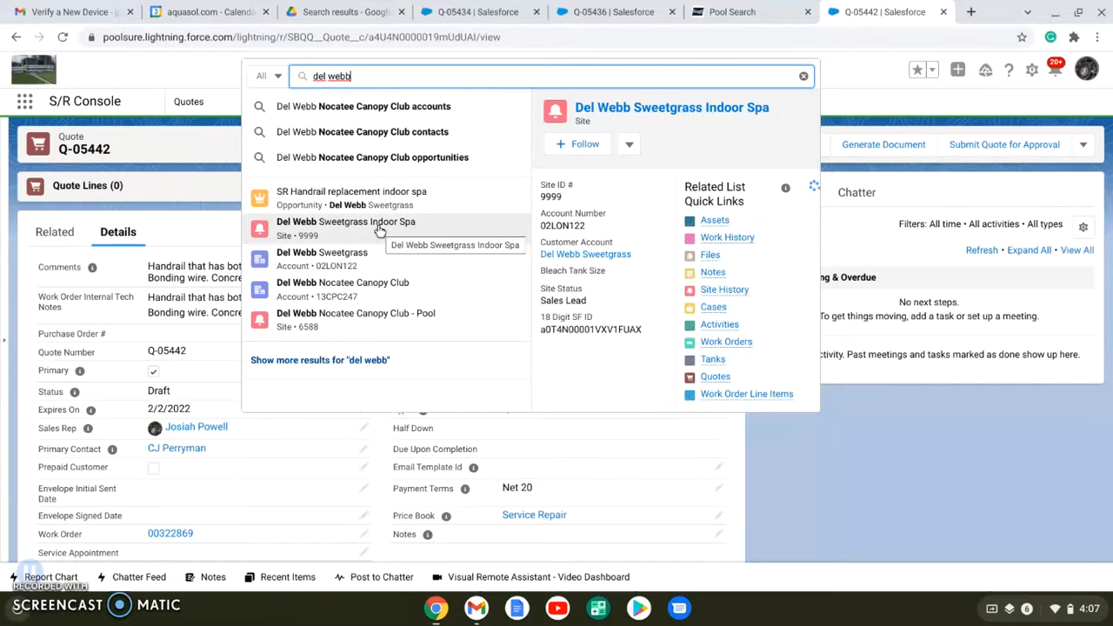
left_click(192, 67)
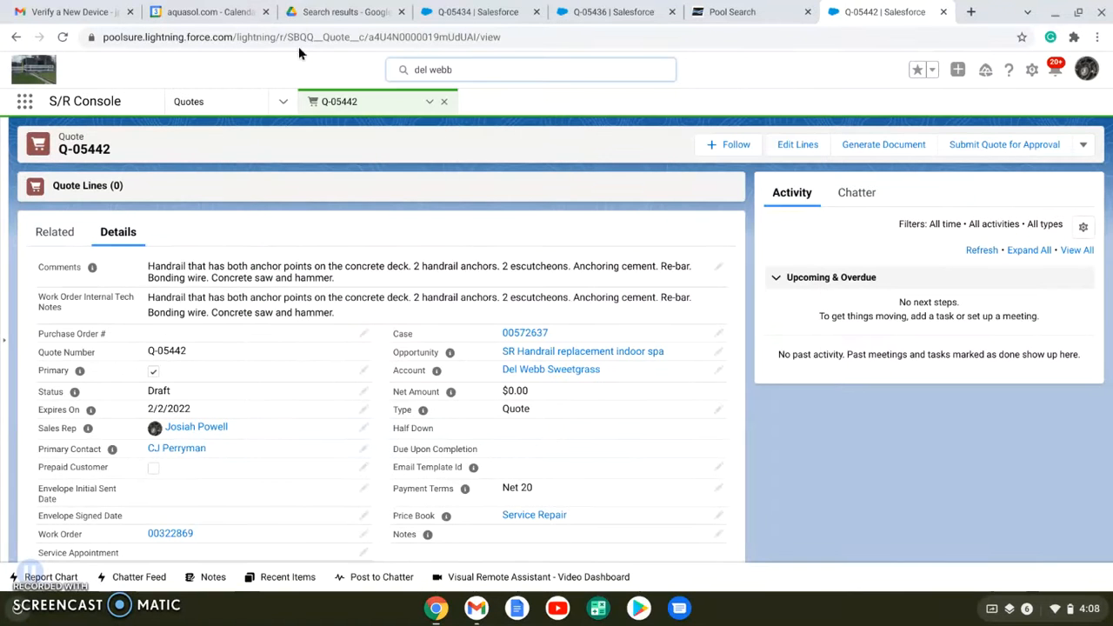
Look through the console's record types and review the quote's comments, primary contact and price book details
left_click(283, 102)
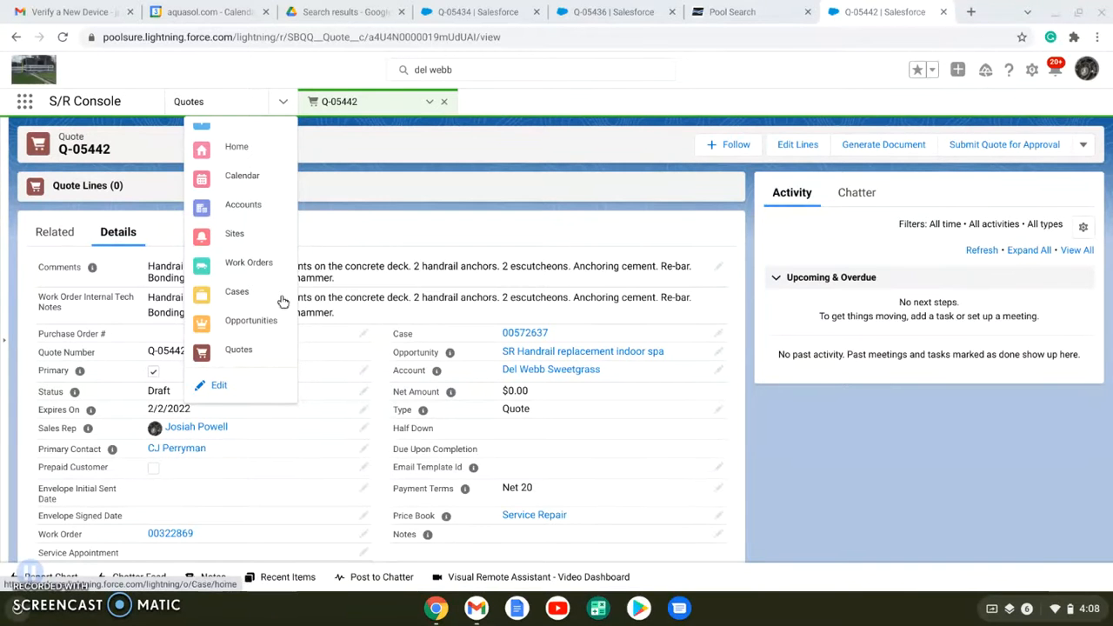
left_click(366, 170)
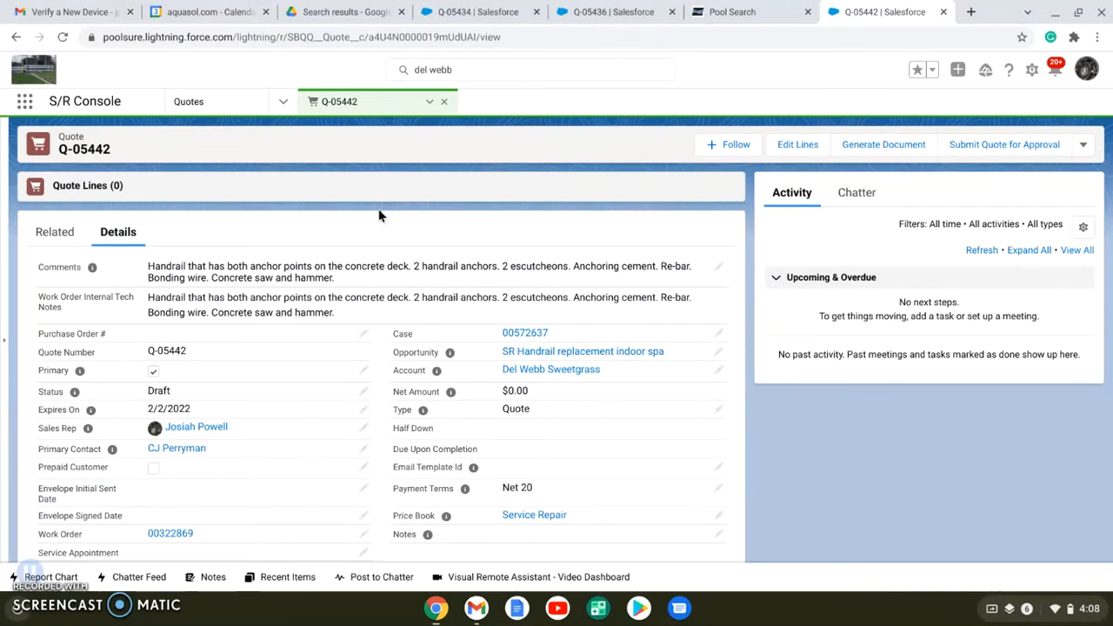
scroll(379, 216, "down", 10)
scroll(379, 216, "up", 10)
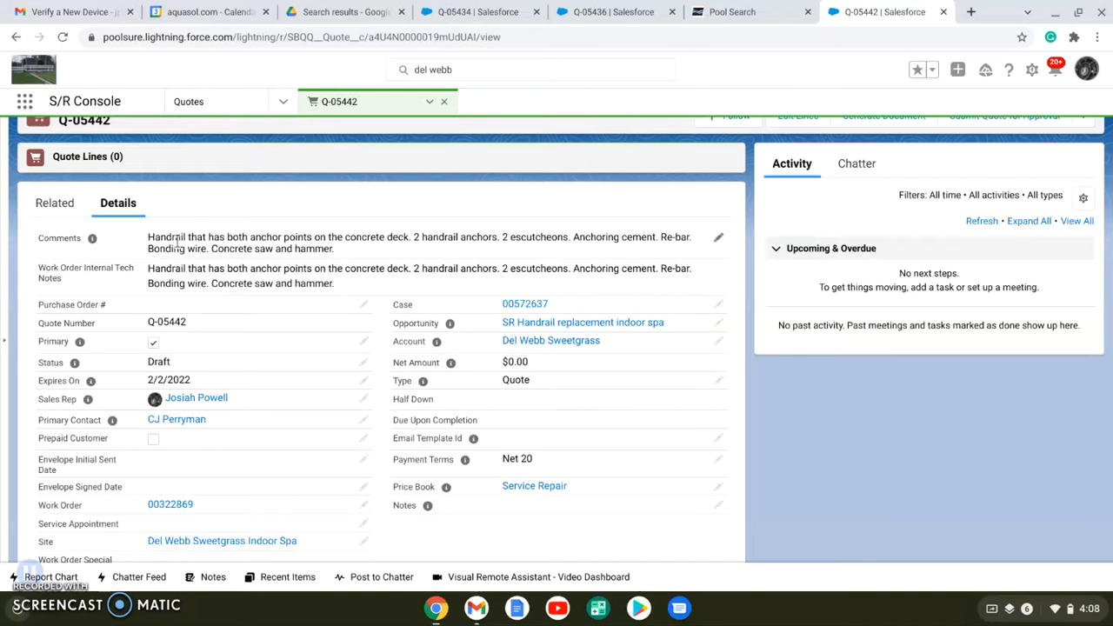
mouse_move(524, 487)
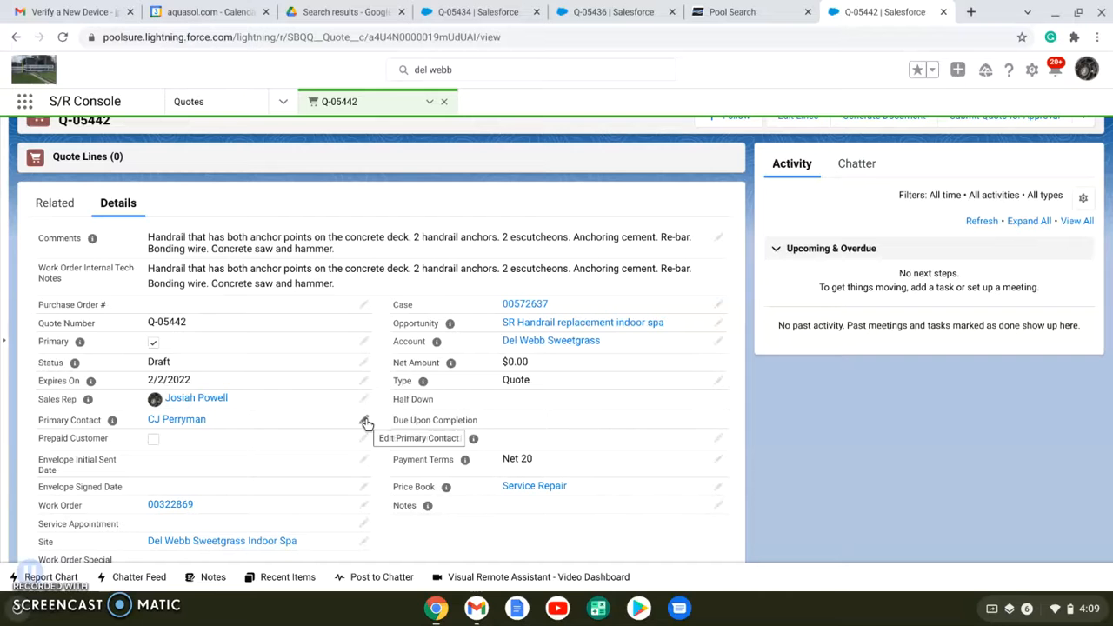
scroll(366, 423, "down", 1)
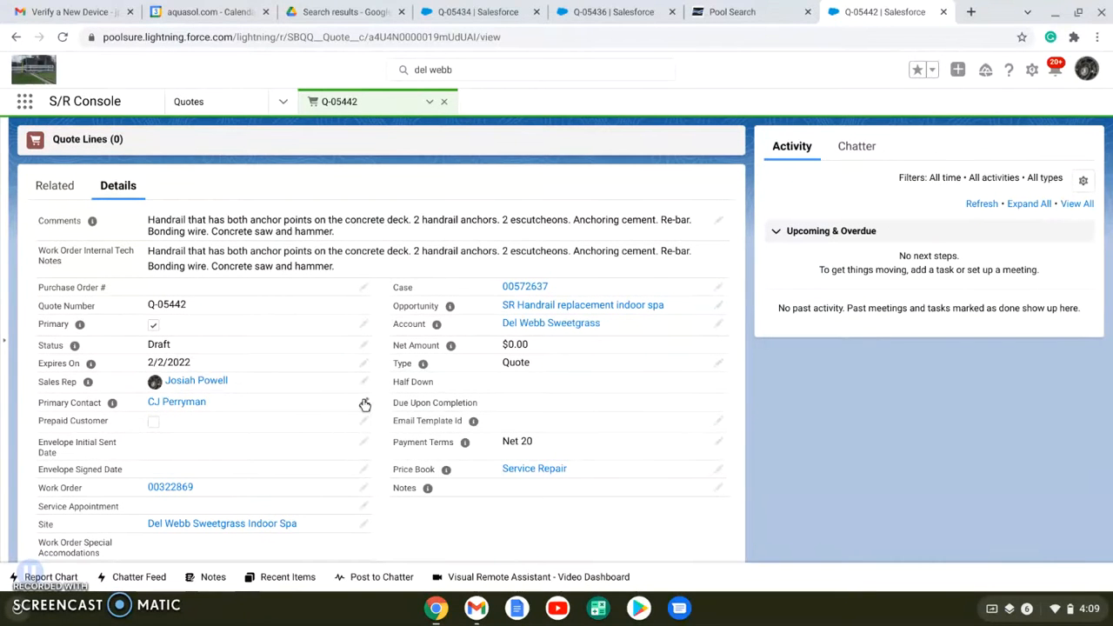
left_click(364, 405)
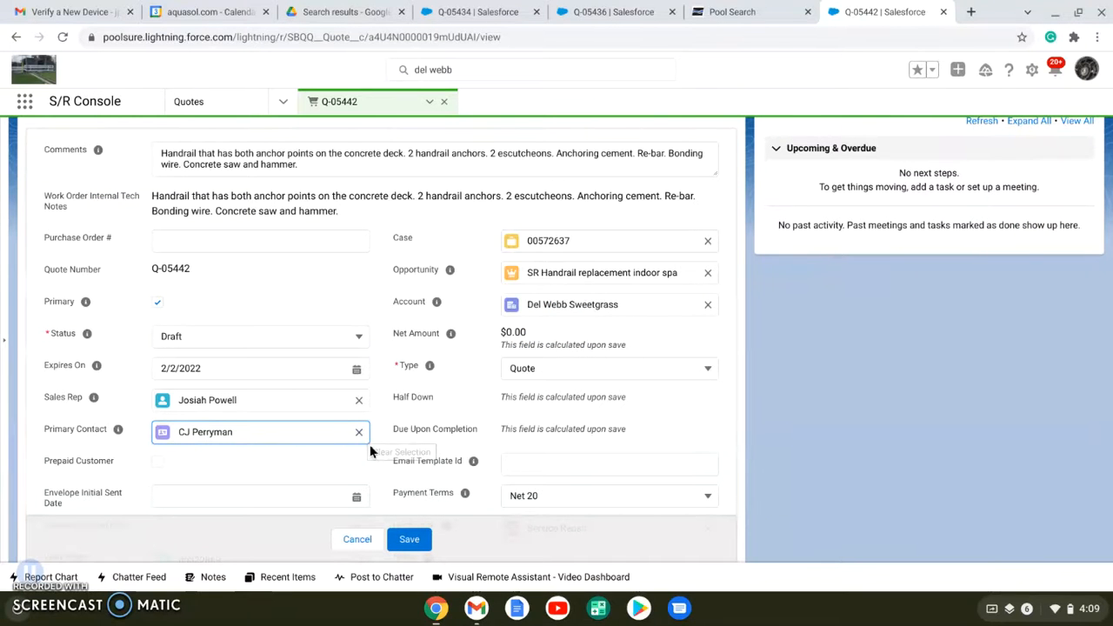
left_click(372, 540)
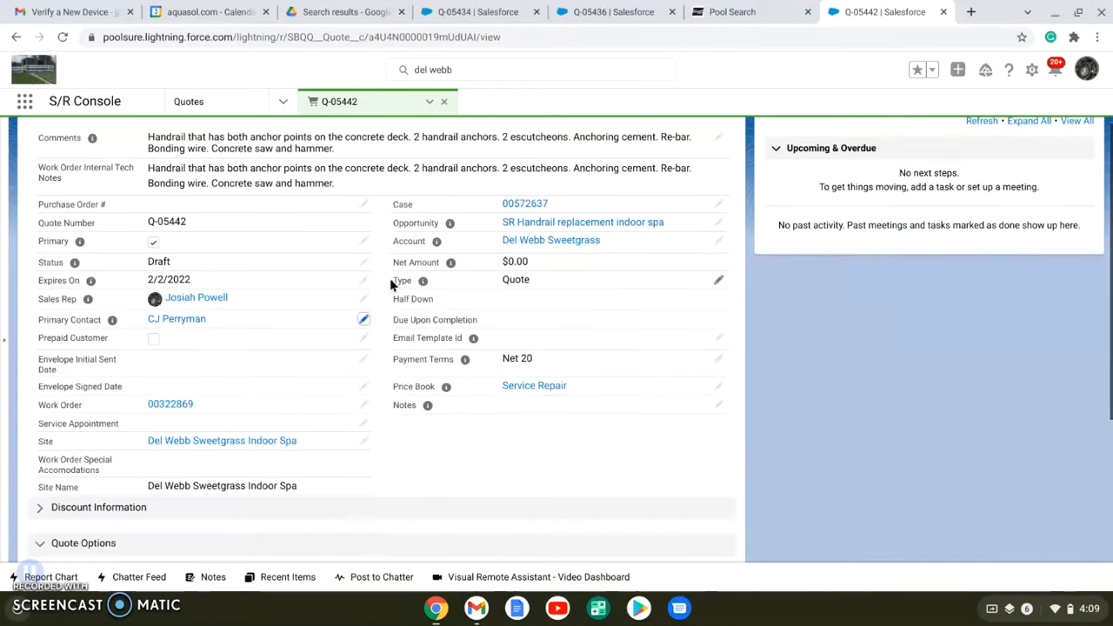
Clear the quote's Limited Visual Inspection text and start a bulleted list in it
scroll(391, 286, "down", 5)
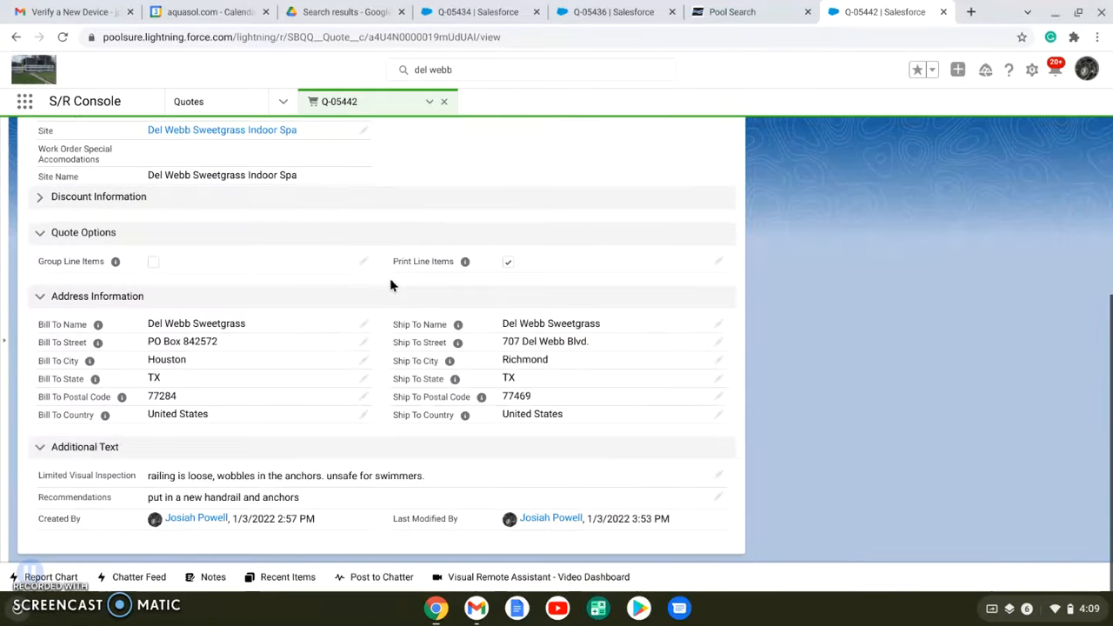
left_click(721, 478)
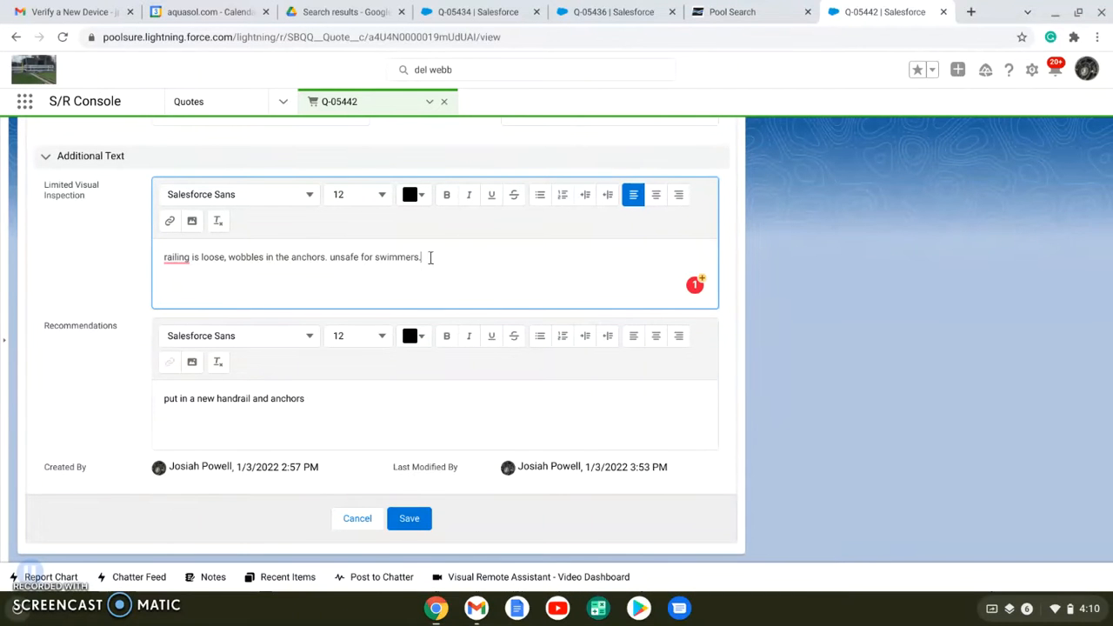
key("ctrl+a")
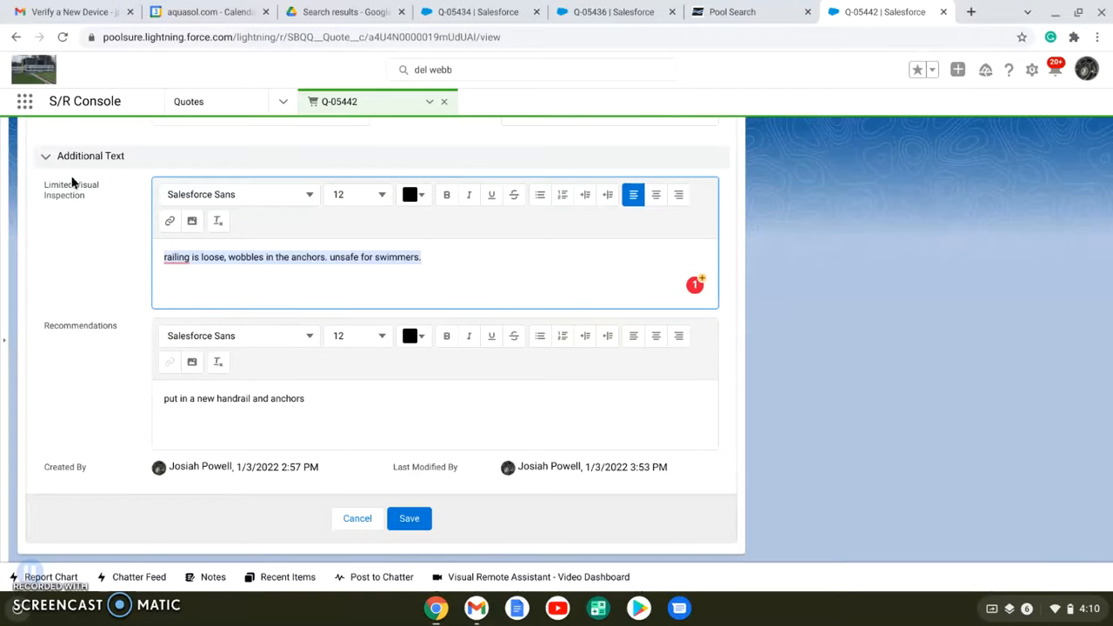
key("BackSpace")
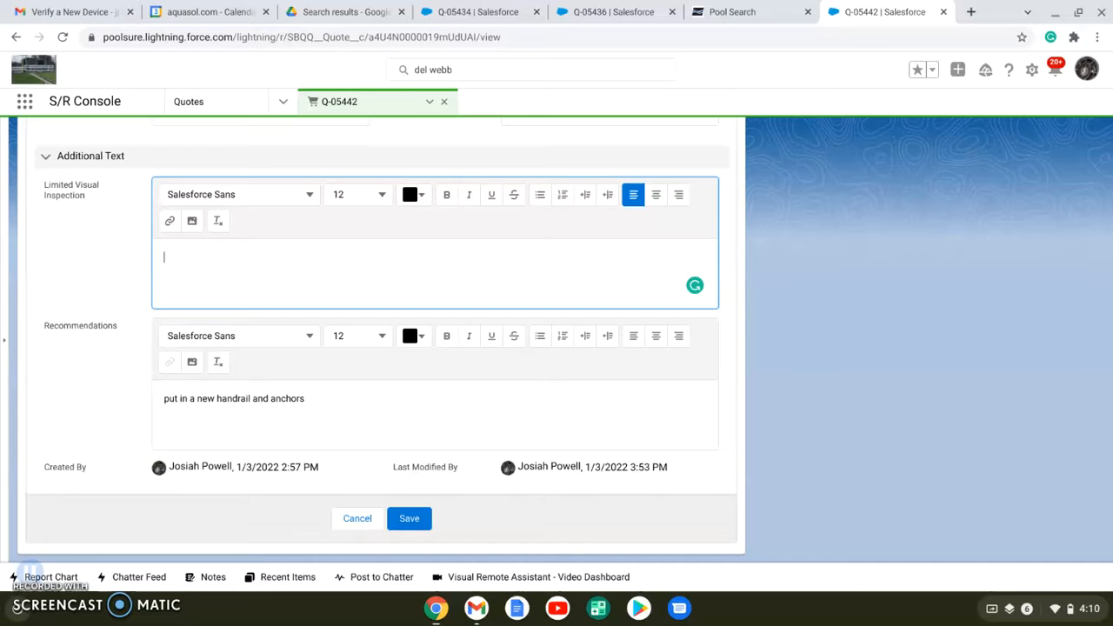
left_click(540, 196)
left_click(540, 215)
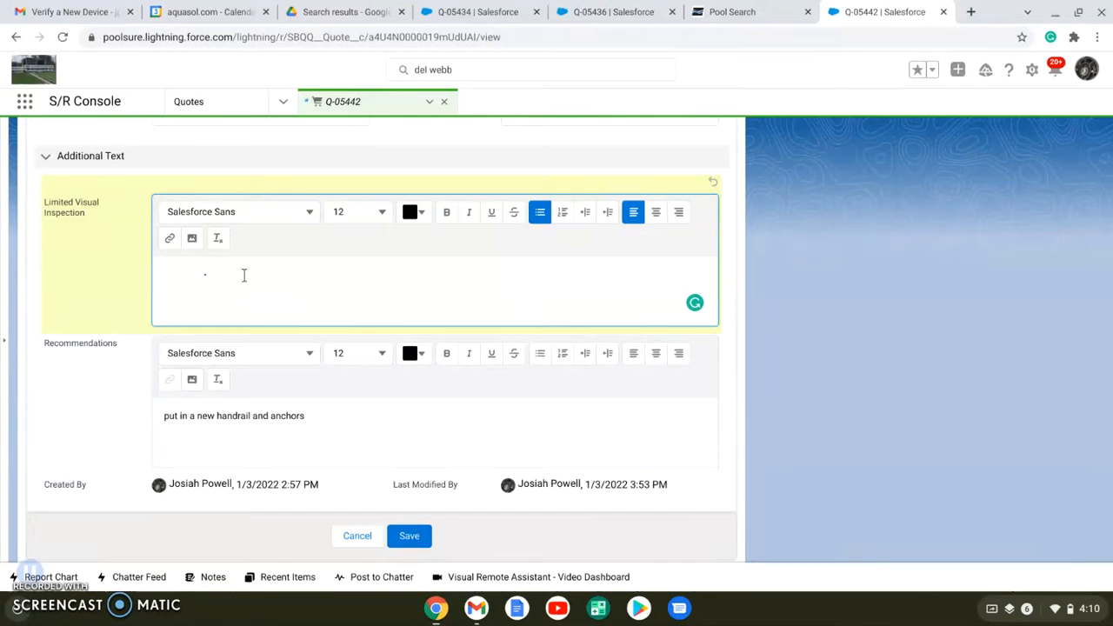
Enter the first inspection bullet: "The handrail is loose and the anchors are worn out and cannot be tightend."
type("e handrail is lo")
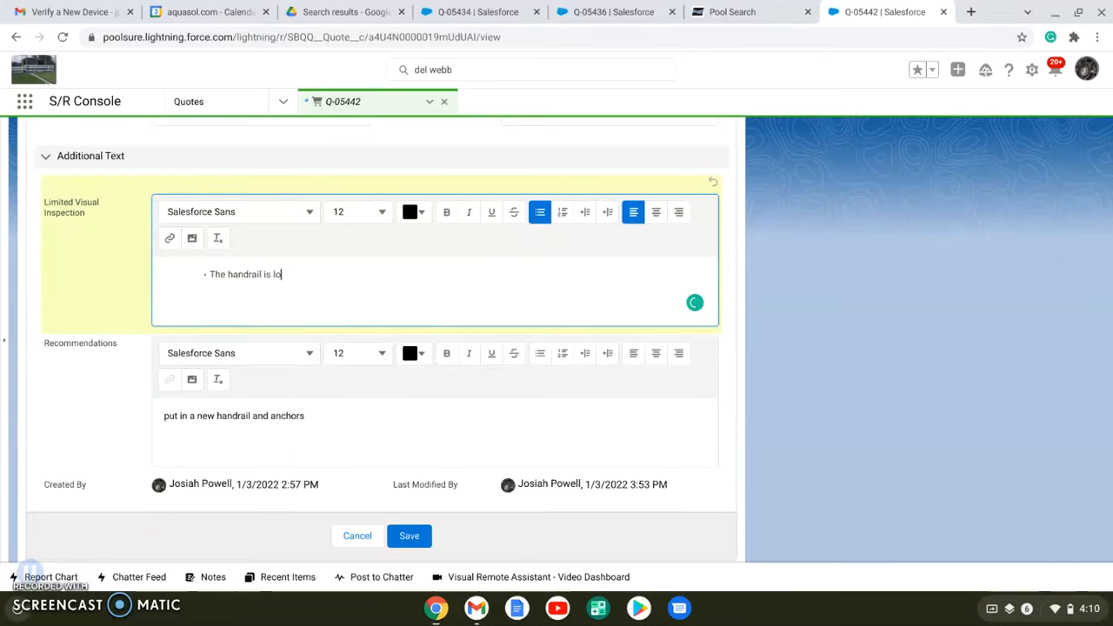
type("ose and t")
type("he anchors are worn ")
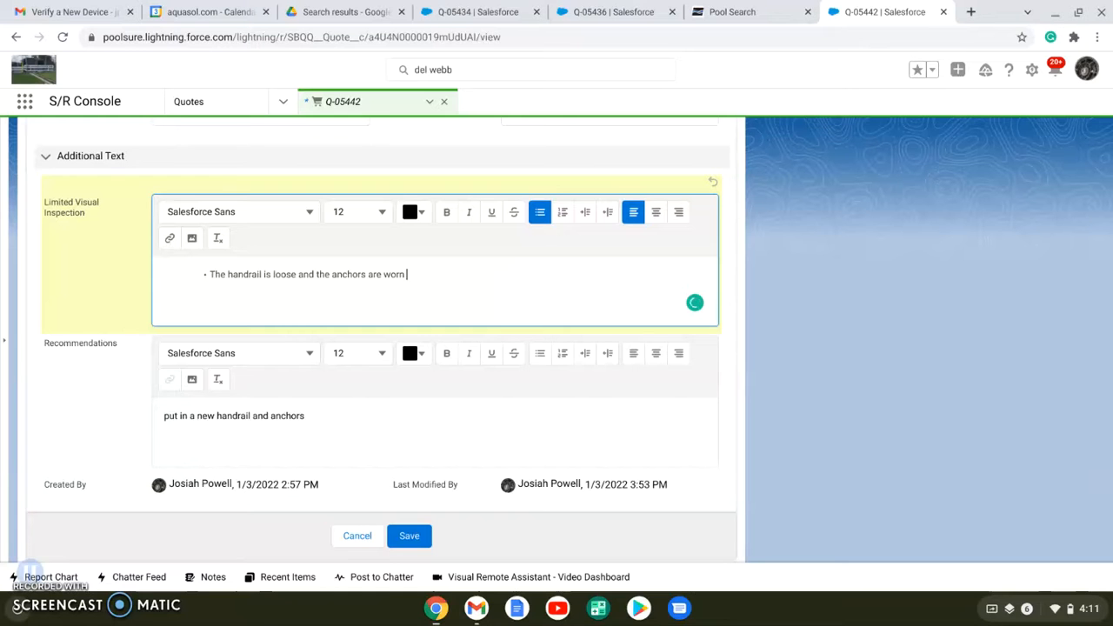
type("out and cannot be tightend")
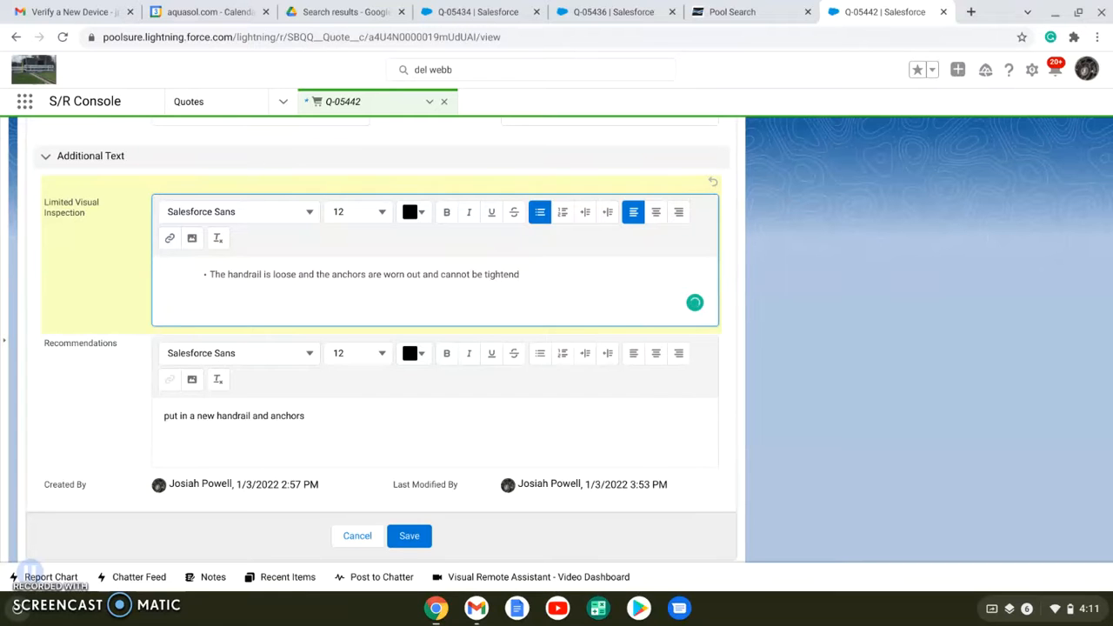
type(".")
Add the inspection bullet "This is an unsafe situation." and correct the misspelled word in the first bullet to "tightened"
key("Return")
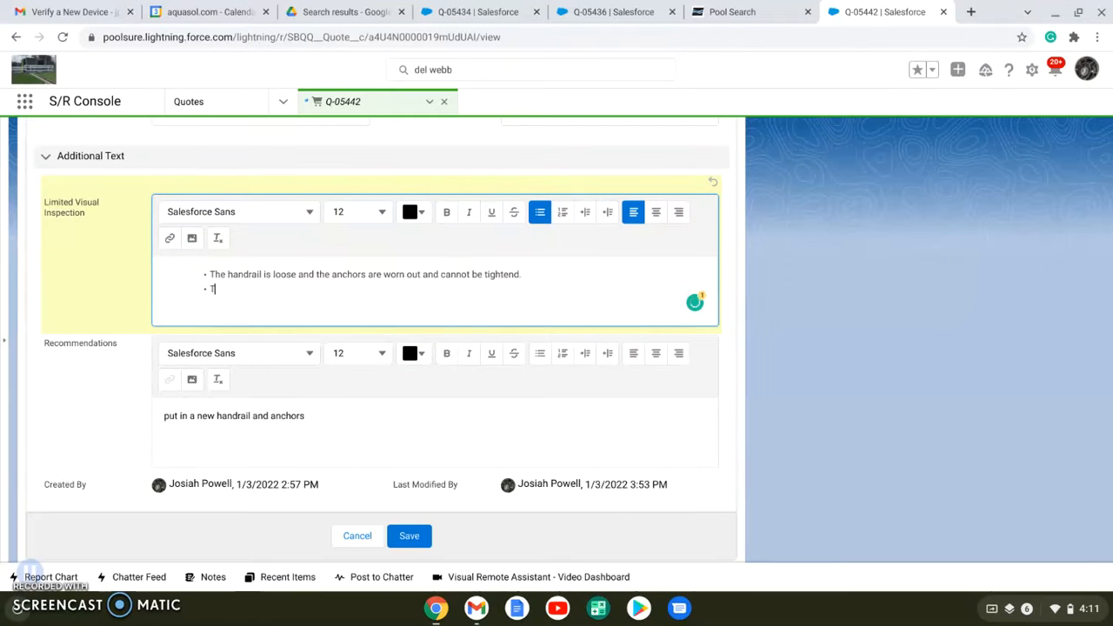
type("This is an unsafe situation.")
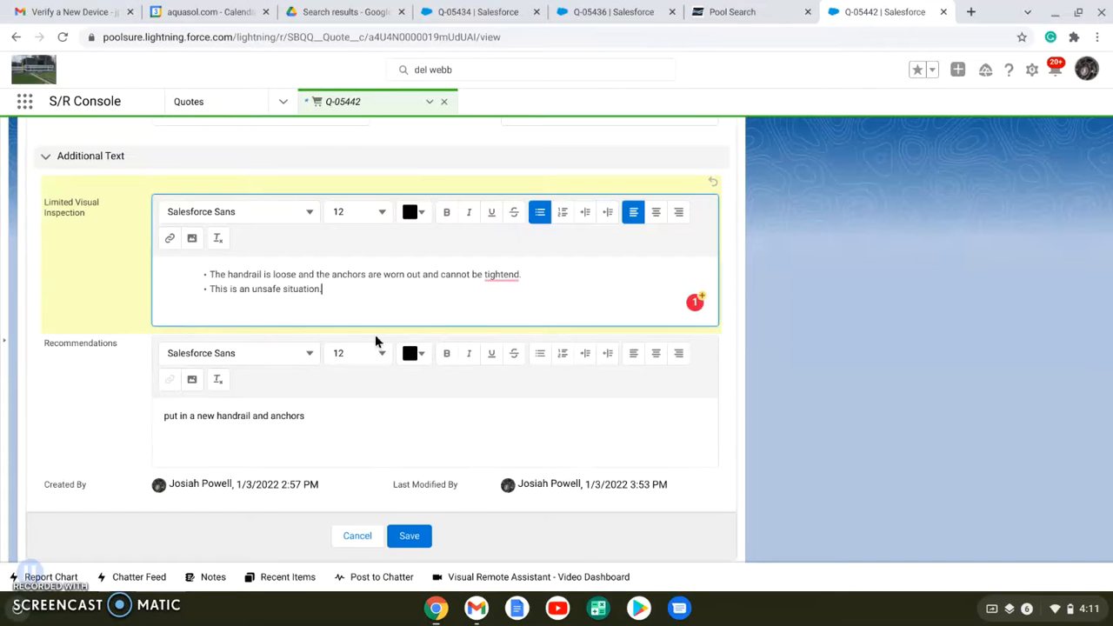
mouse_move(501, 274)
left_click(512, 299)
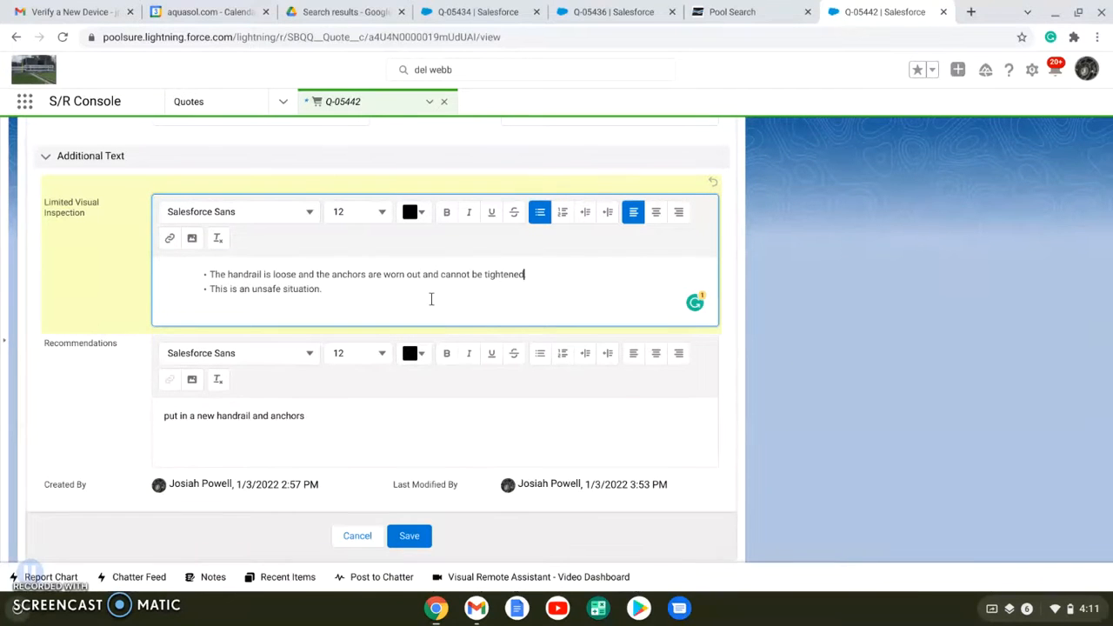
Replace the Recommendations with bullets on removing the old handrail, draining the spa, installing new anchors and handrail, and the 2-3 day closure, and save
scroll(430, 299, "down", 1)
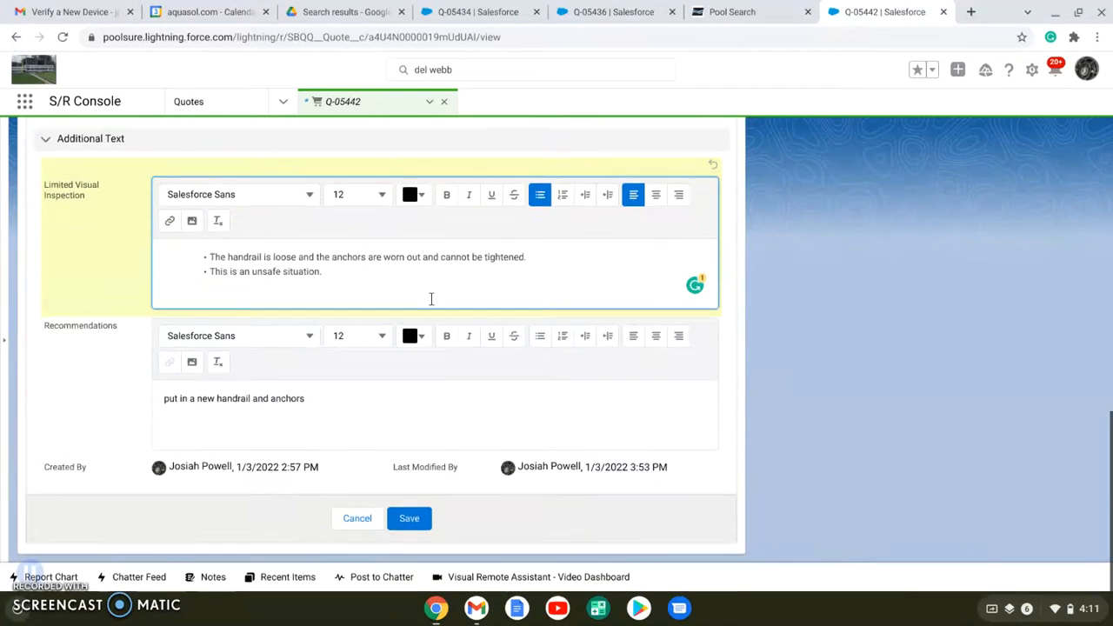
left_click(317, 403)
key("ctrl+a")
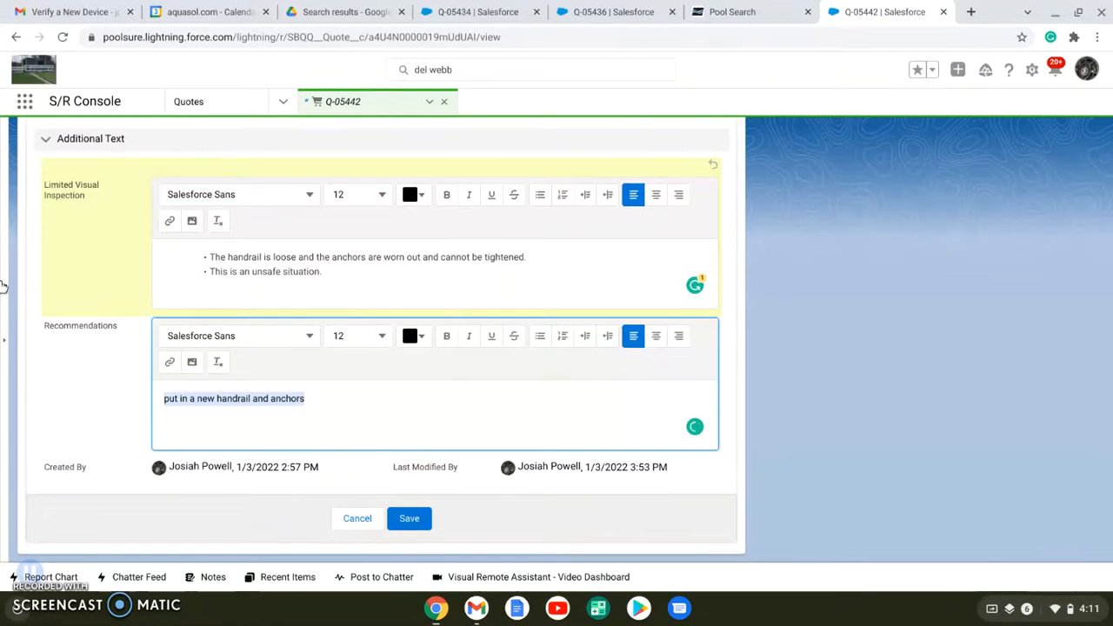
key("BackSpace")
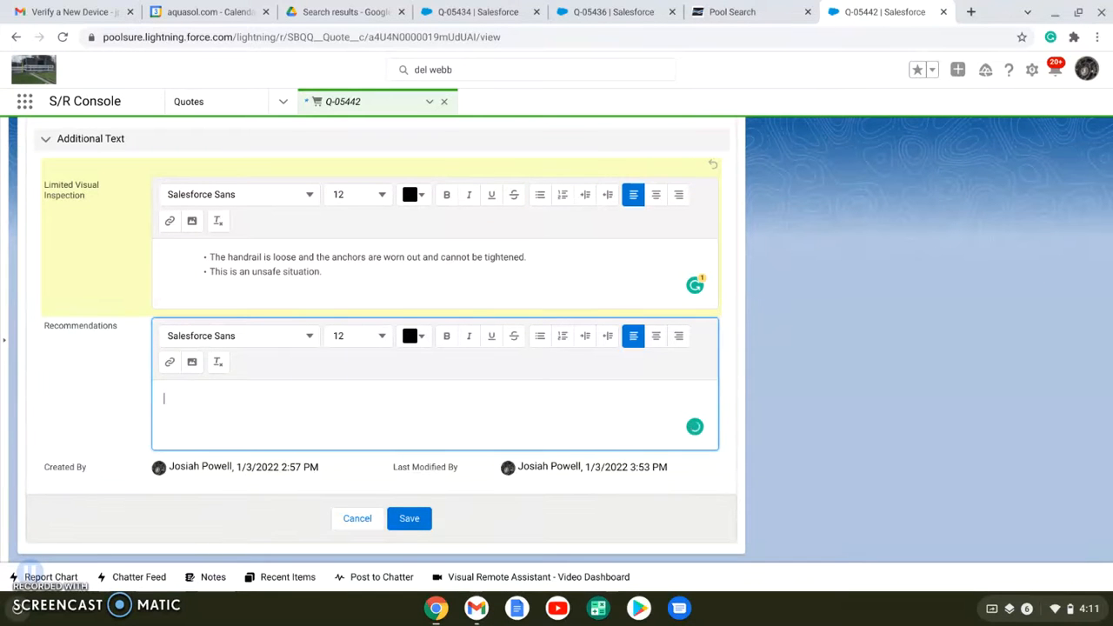
type("Remove the old handrail and chors from the spa deck. Drain the spa to allow access to the entryway. Cut open the concrete deck and install new concrete deck anchors. Install the new handrail with cover plates over the hardware. This repair is expected to take 2-3 days to complete, during which time the spa will need to remain closed. During the repair, electric power tools will be used, so the indoor pool sill needs to remain closed as well for safety.")
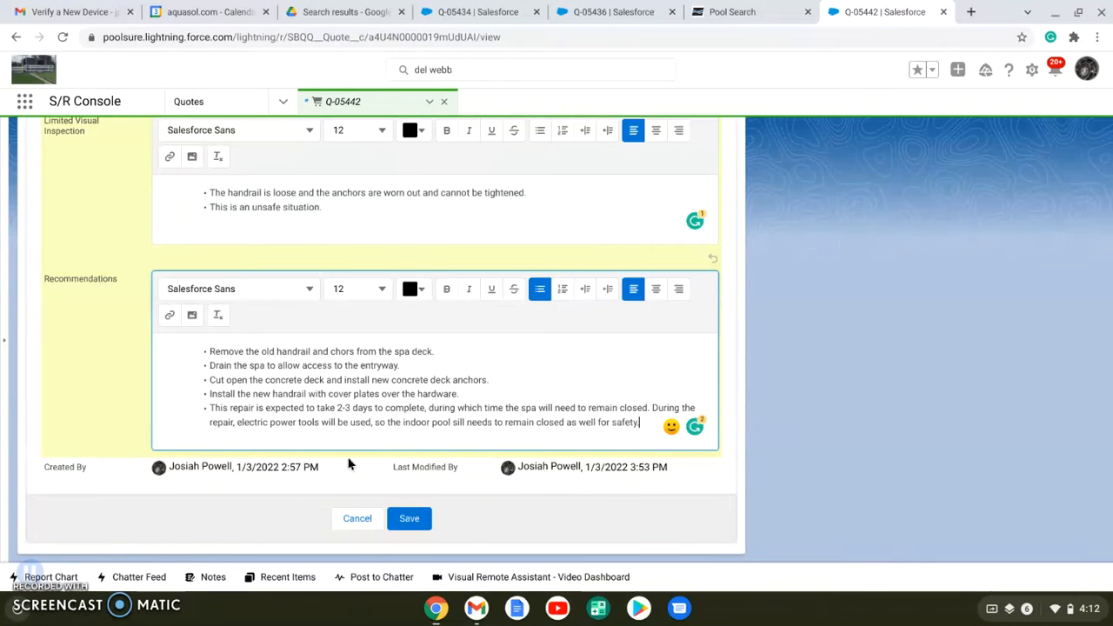
left_click(412, 524)
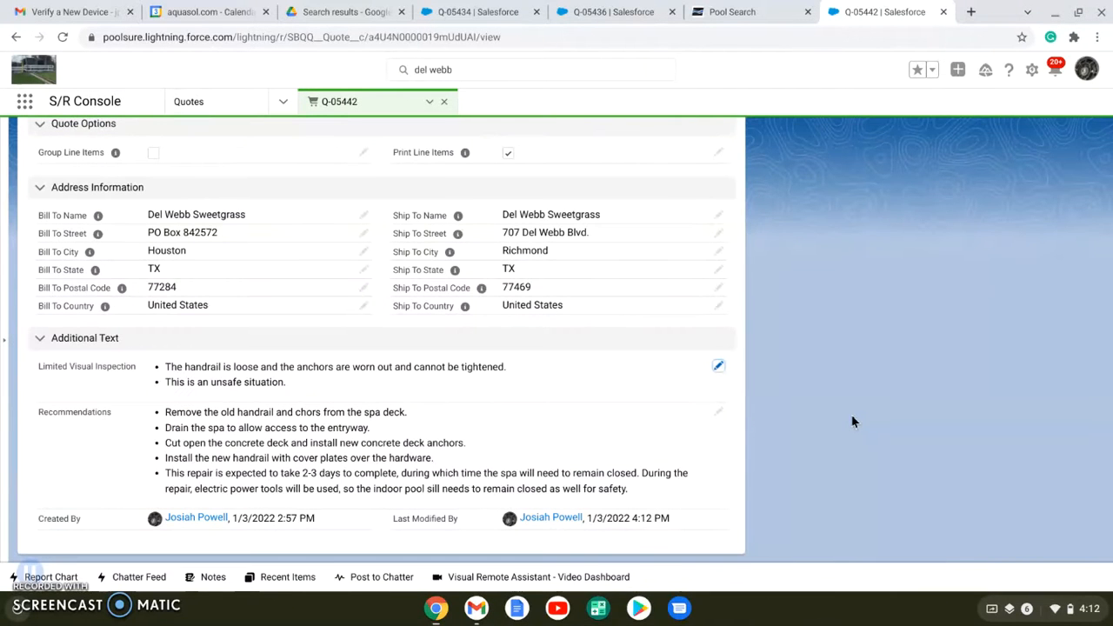
Open the quote's line items for editing and start adding products
scroll(852, 422, "up", 10)
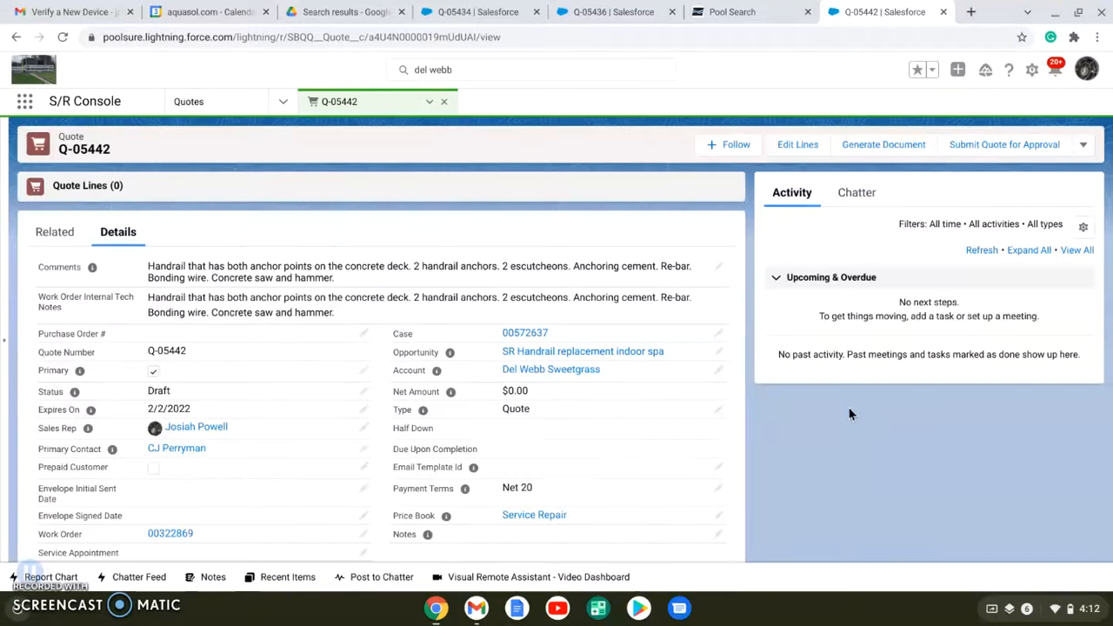
left_click(793, 147)
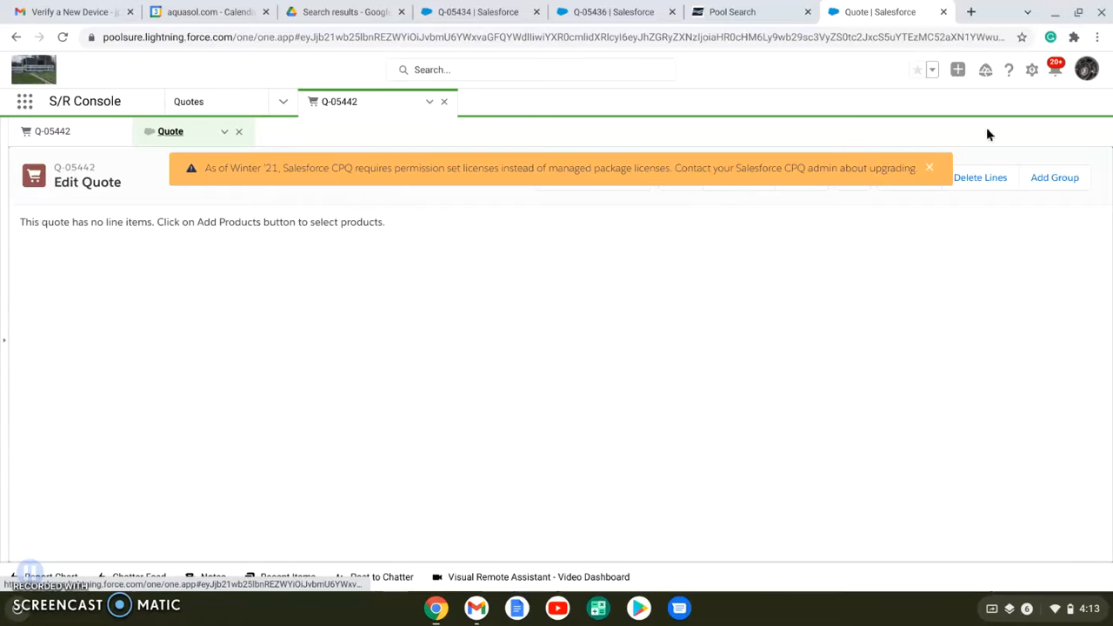
left_click(929, 170)
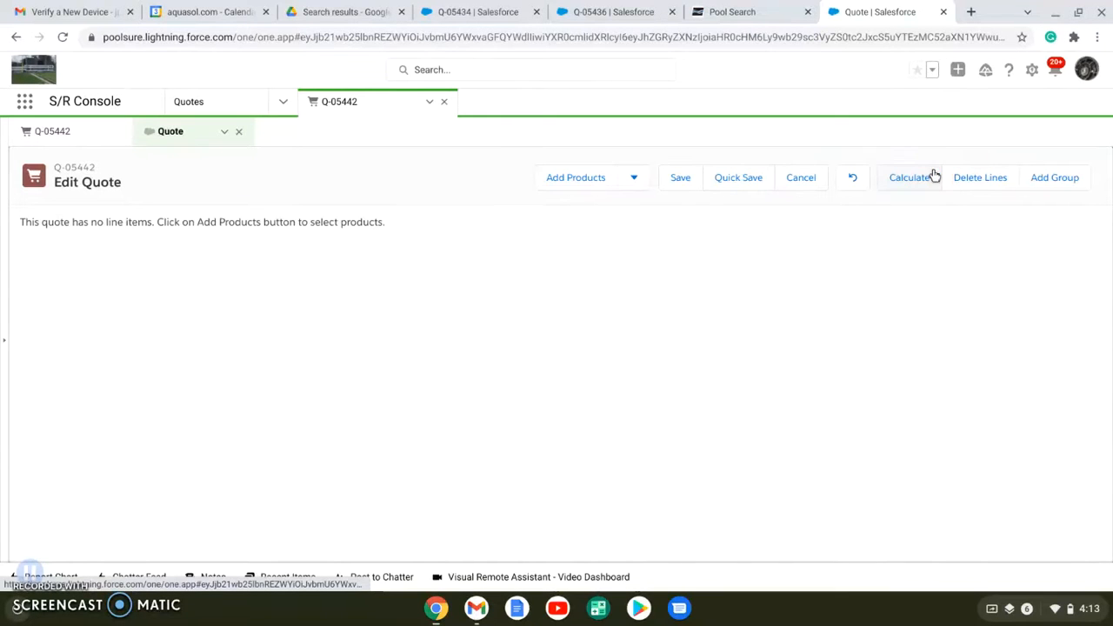
left_click(573, 182)
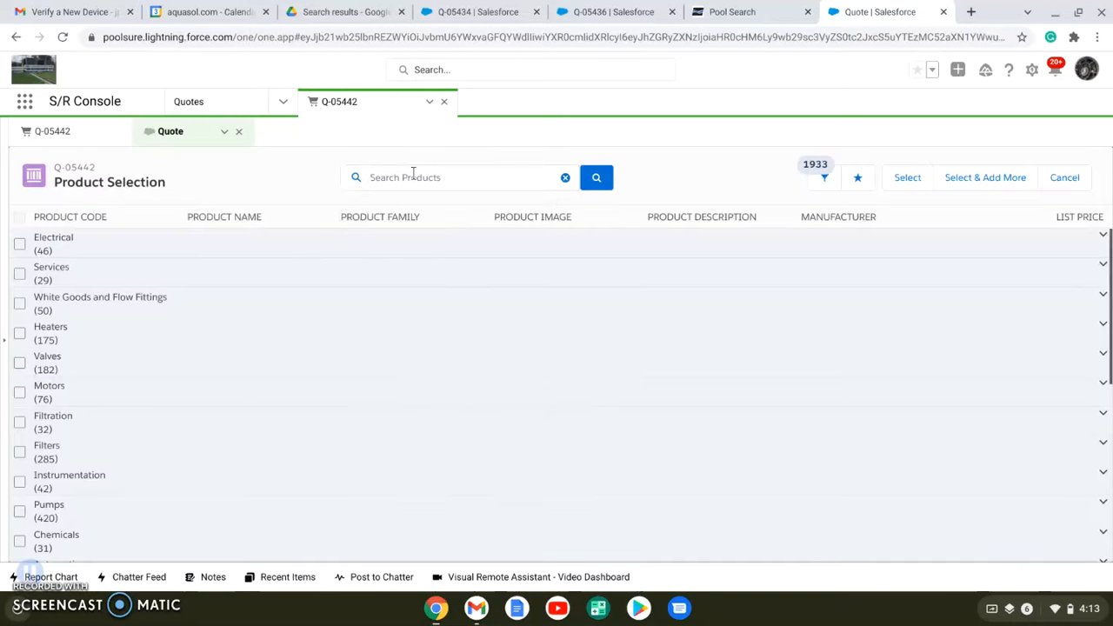
Search the products for "handrail" and expand the Ladders and Railings group
left_click(413, 176)
type("handrail")
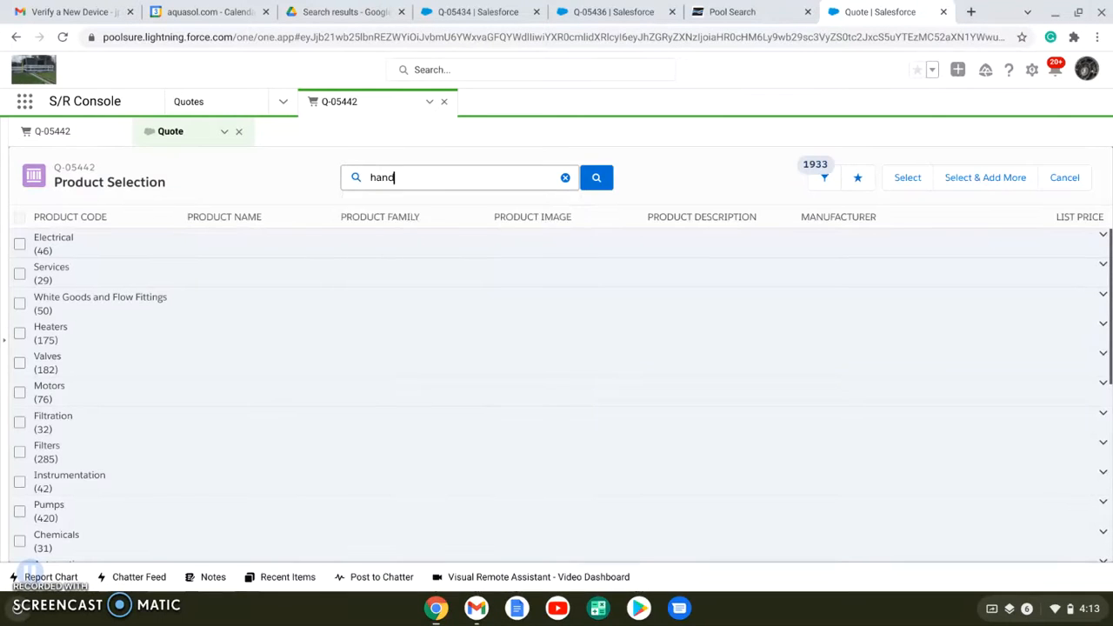
key("Return")
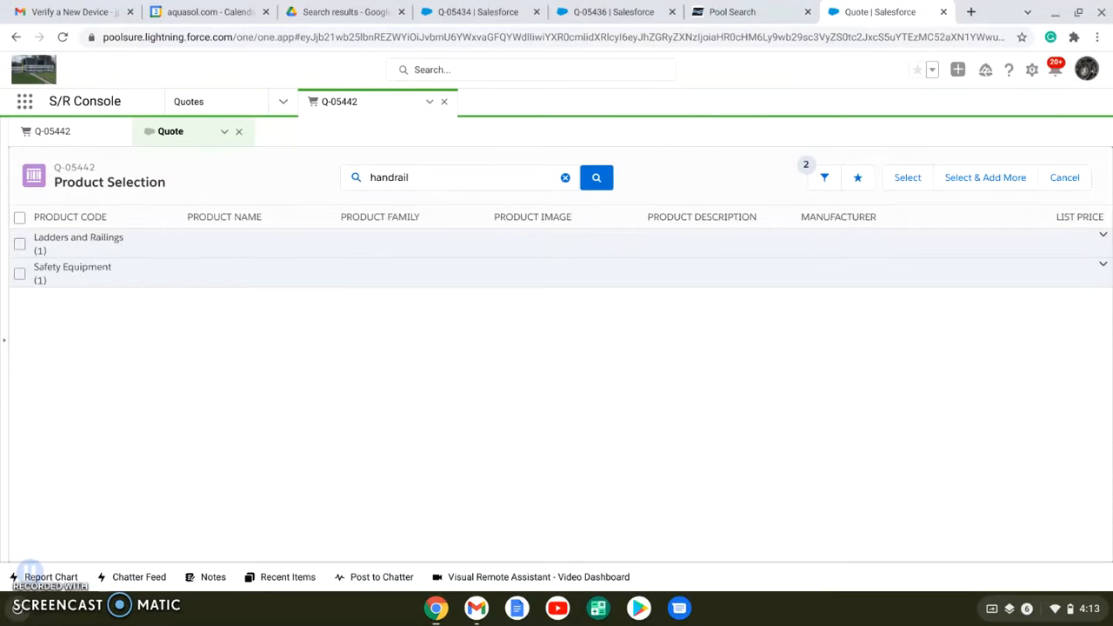
left_click(118, 244)
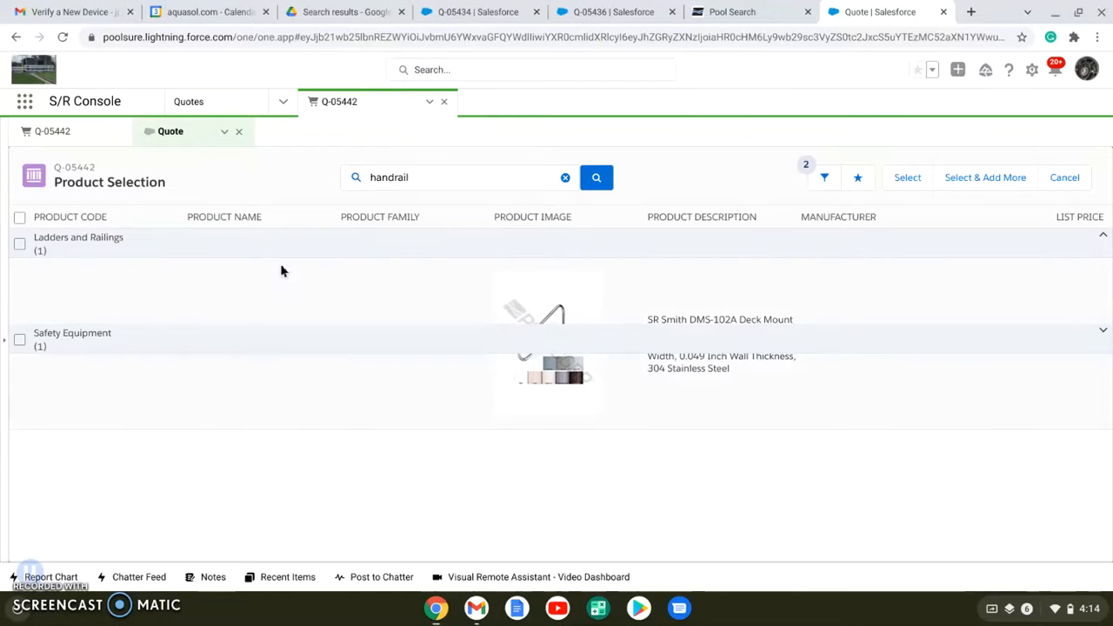
Add the 54" .049 SS 4-Bend Braced DM Stair Rail to the quote and keep product selection open for more items
left_click(157, 236)
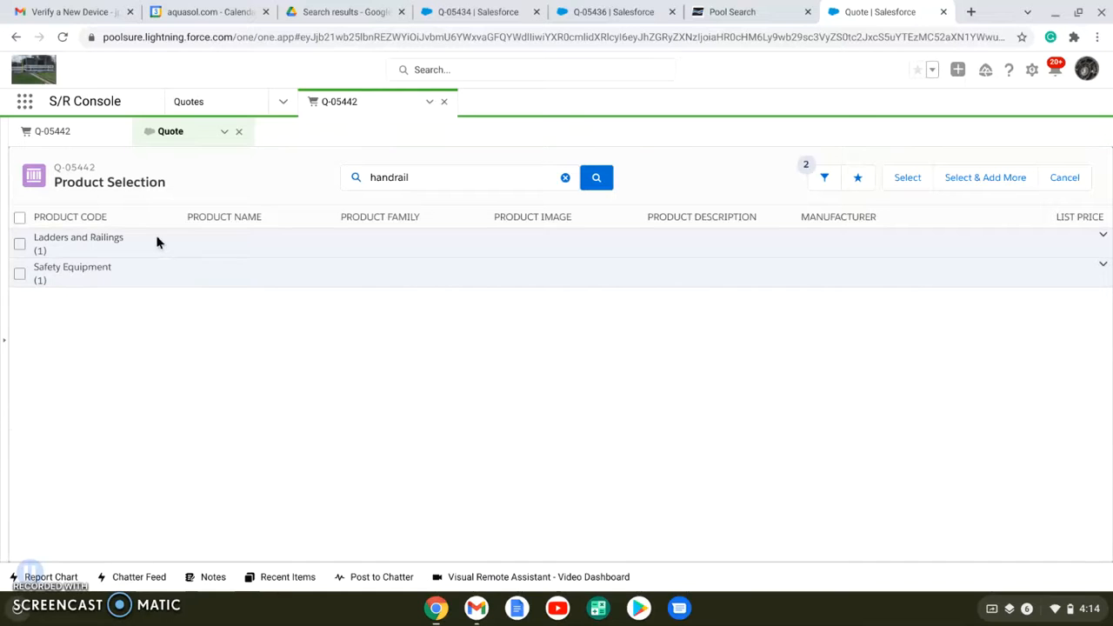
left_click(158, 237)
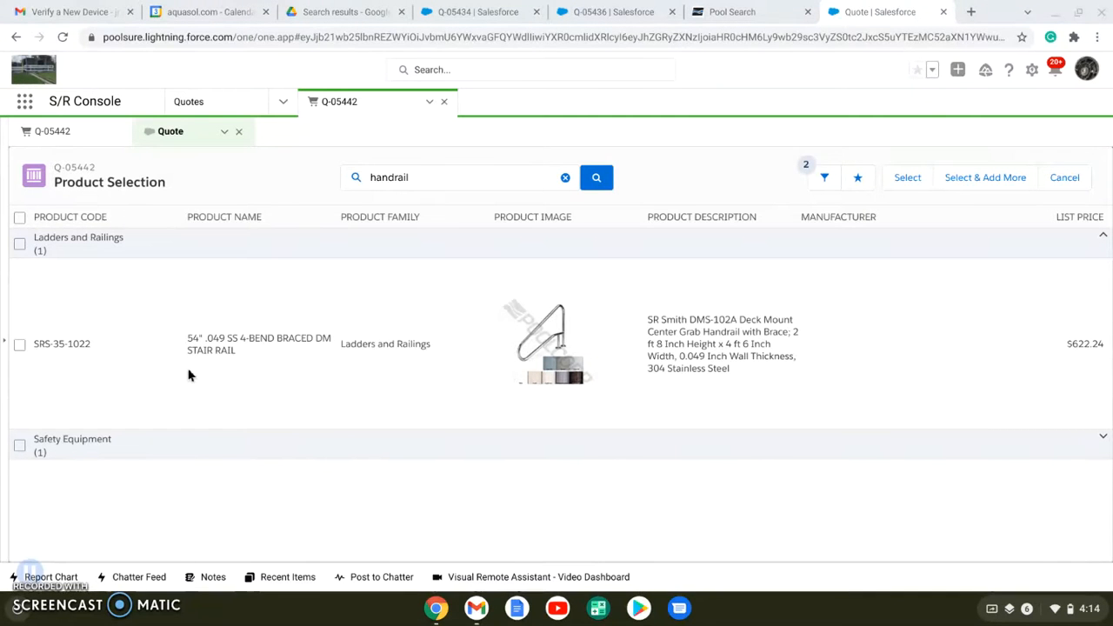
left_click(19, 345)
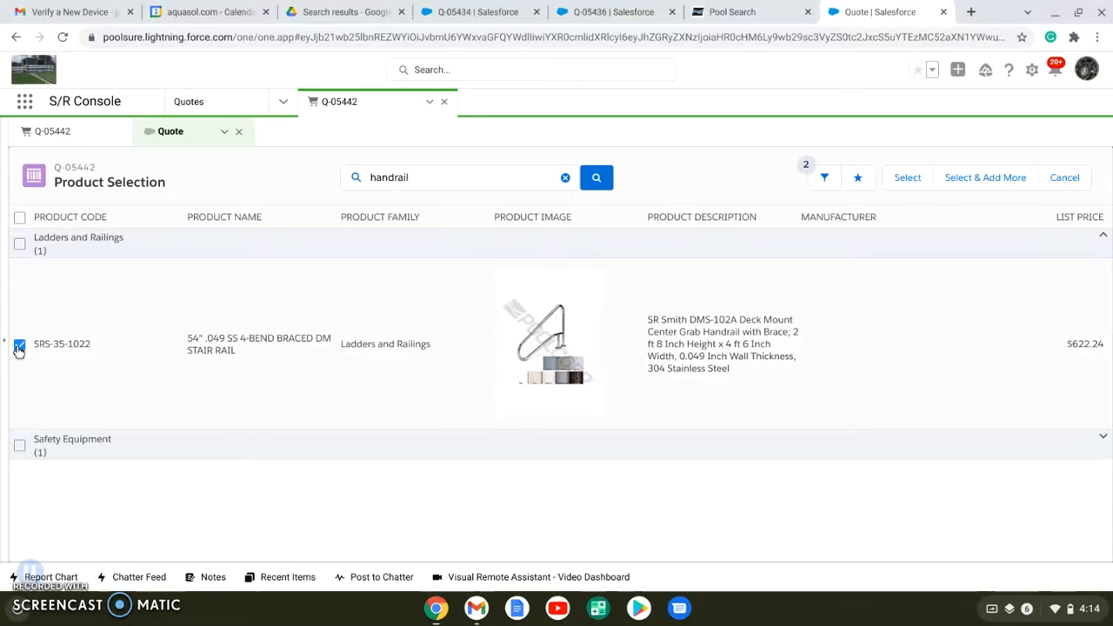
left_click(986, 178)
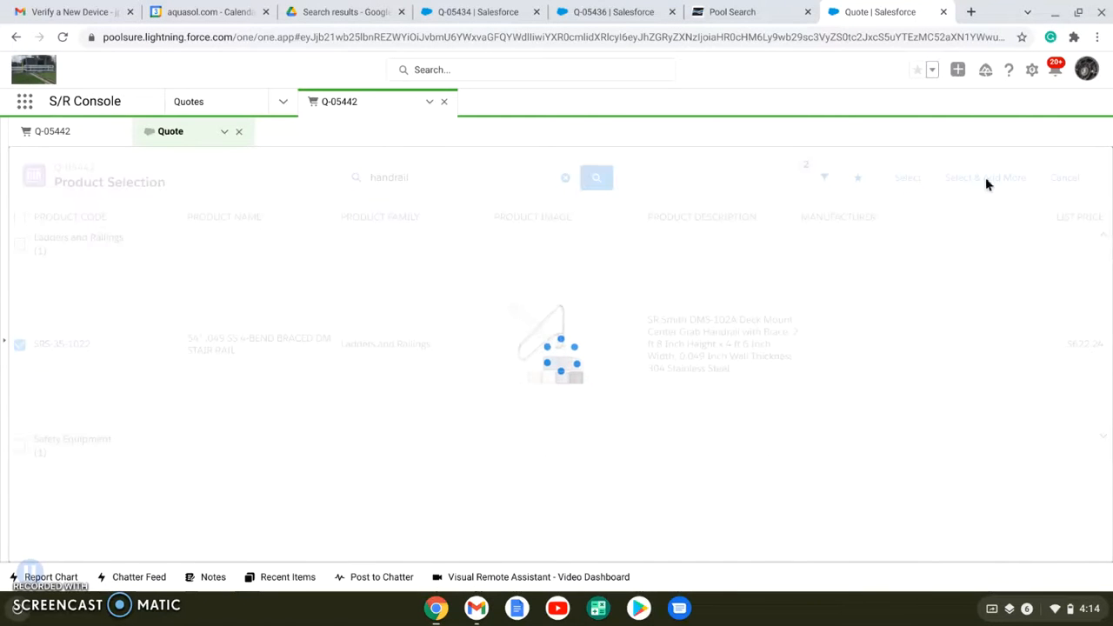
Find the Stainless Escutcheon (anchor cover) by searching "esc" and add it to the quote, continuing product selection
left_click(565, 179)
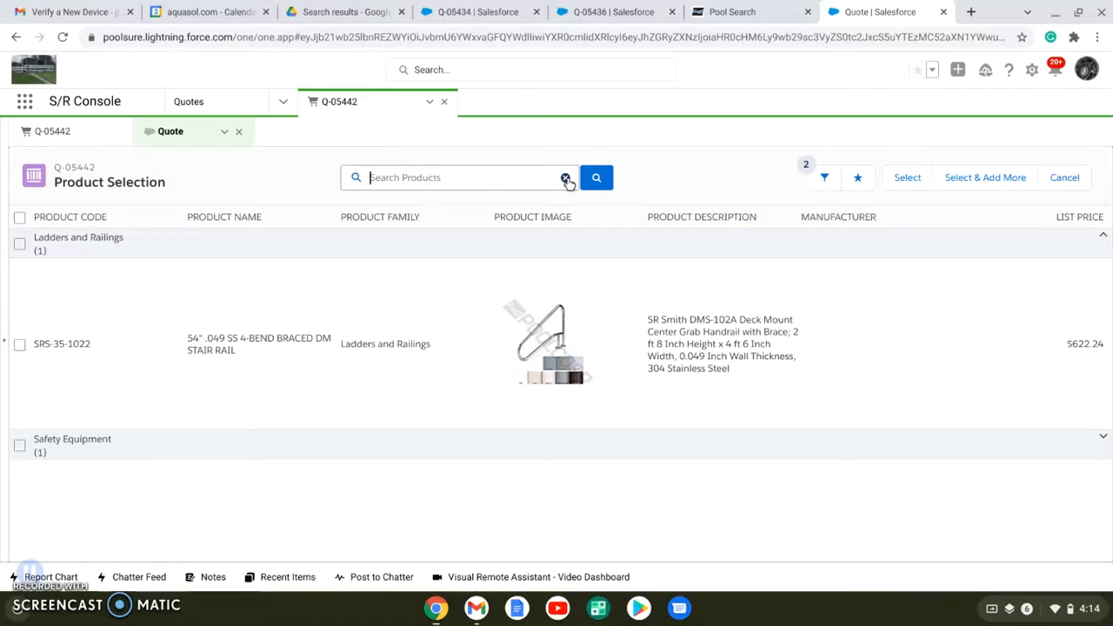
type("esc")
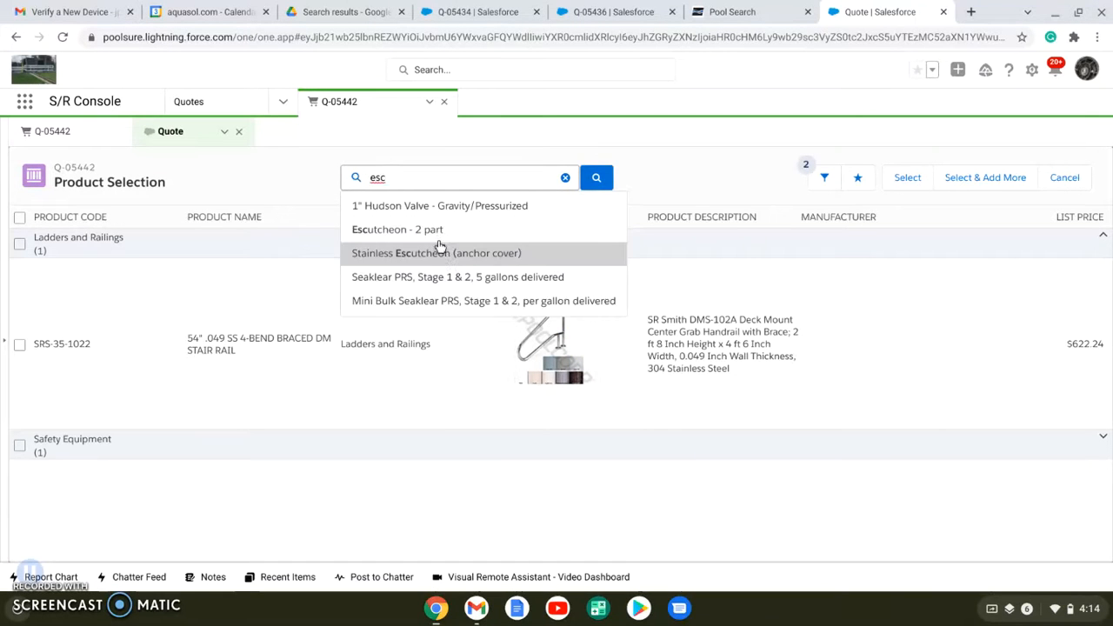
left_click(443, 253)
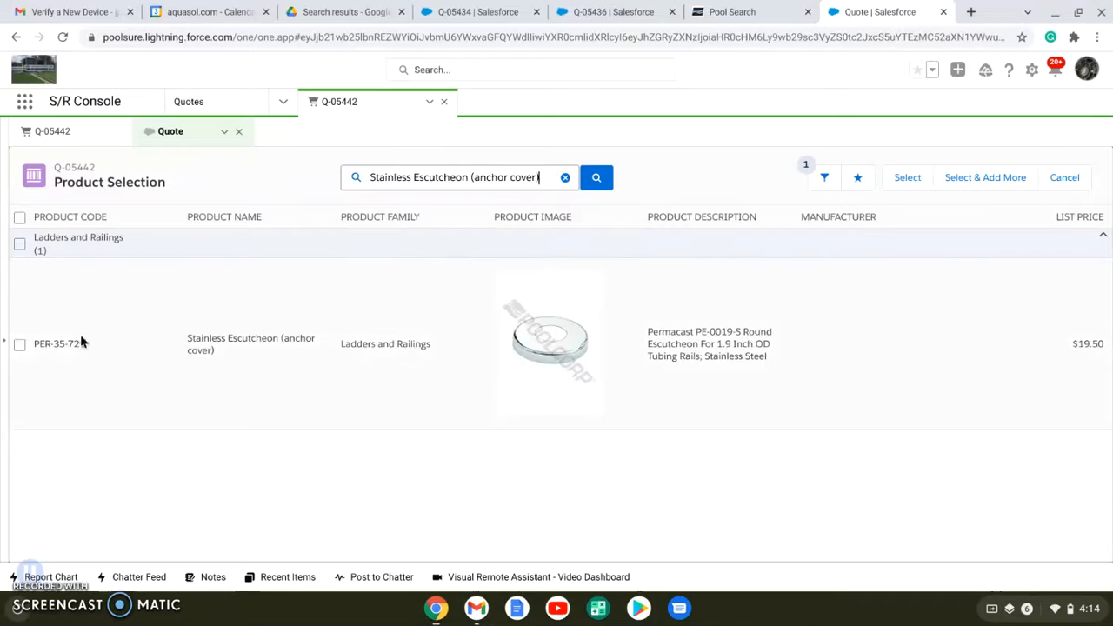
left_click(20, 346)
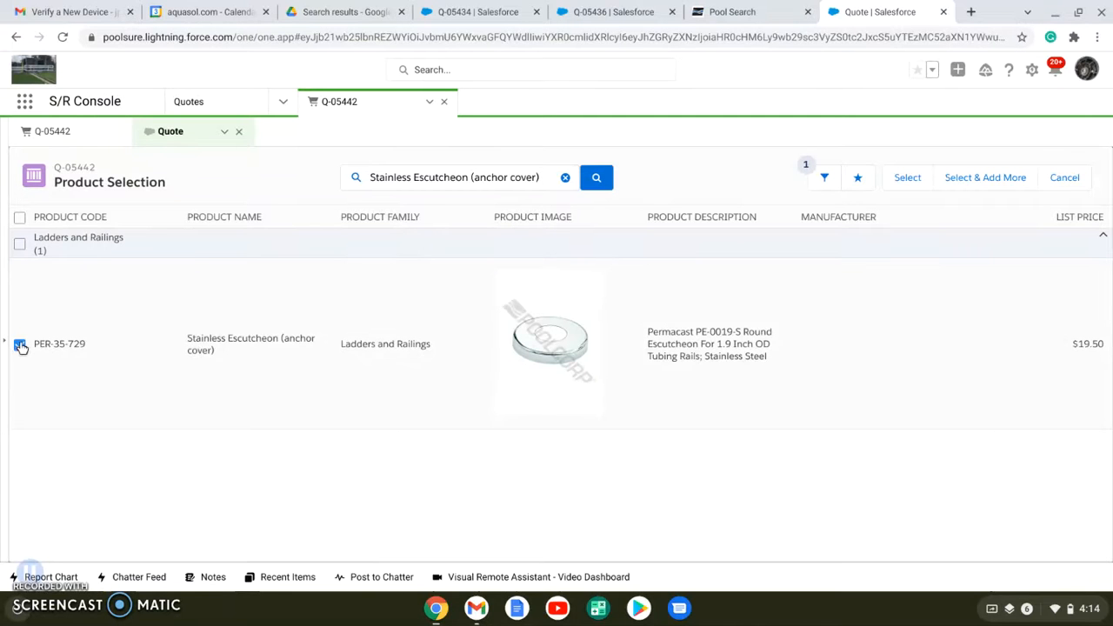
left_click(994, 179)
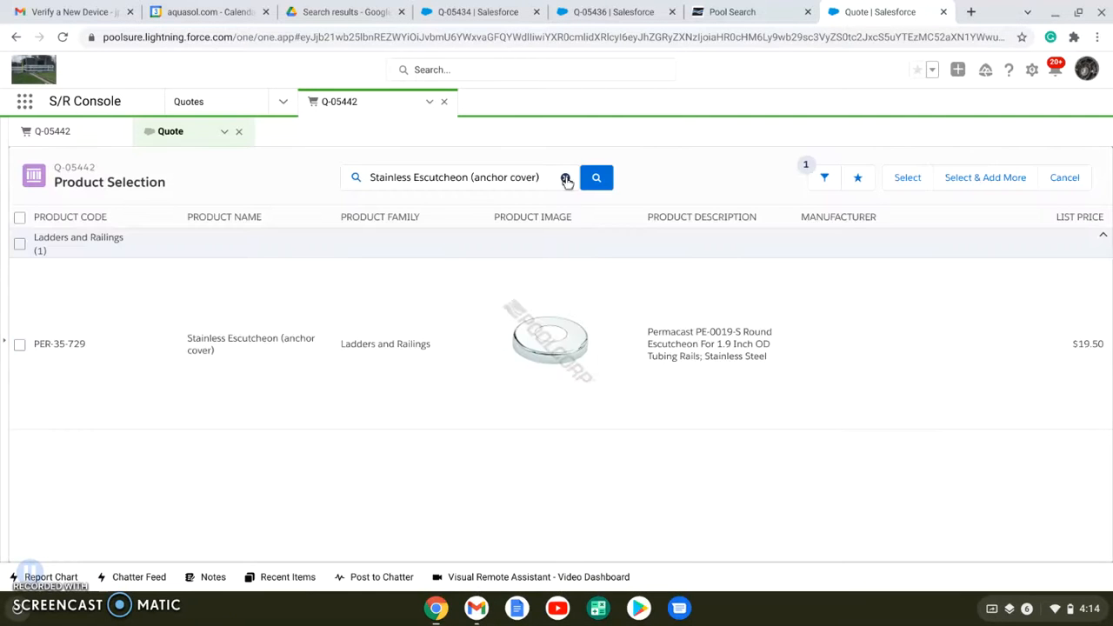
Search the products for "anchor" and add the 4" Bronze Wedge Anchor for Ladder, continuing product selection
left_click(566, 178)
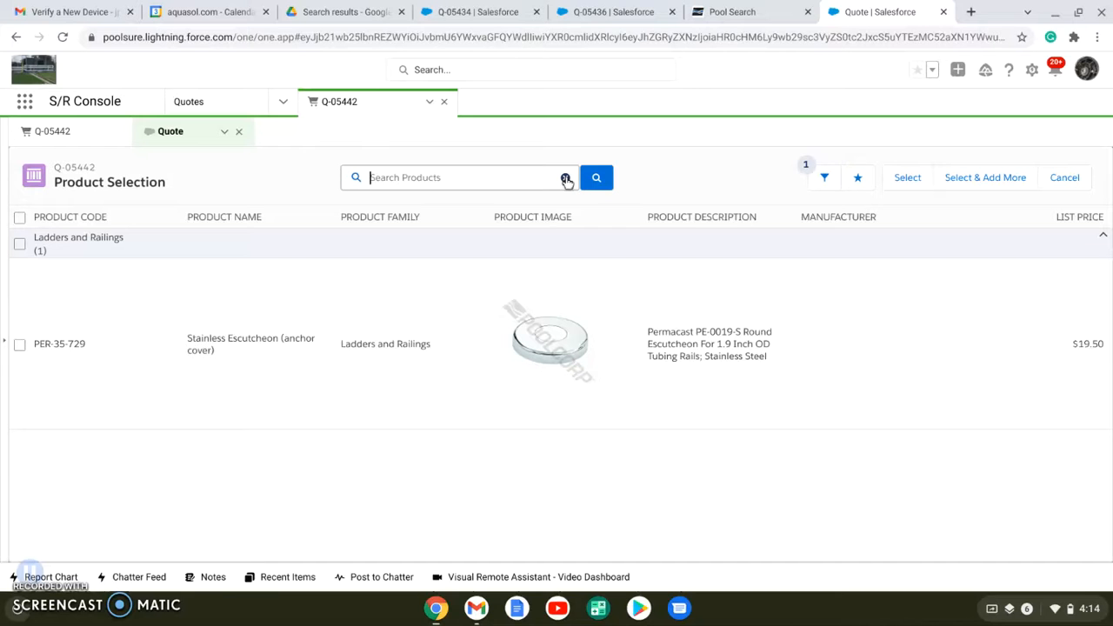
type("anchor")
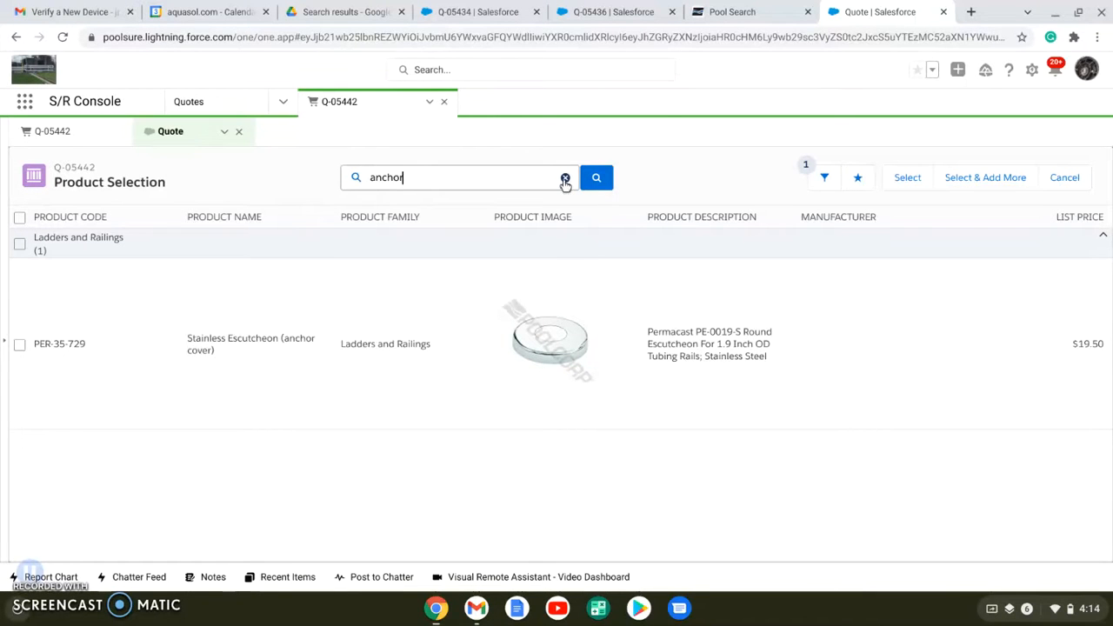
left_click(487, 229)
left_click(20, 290)
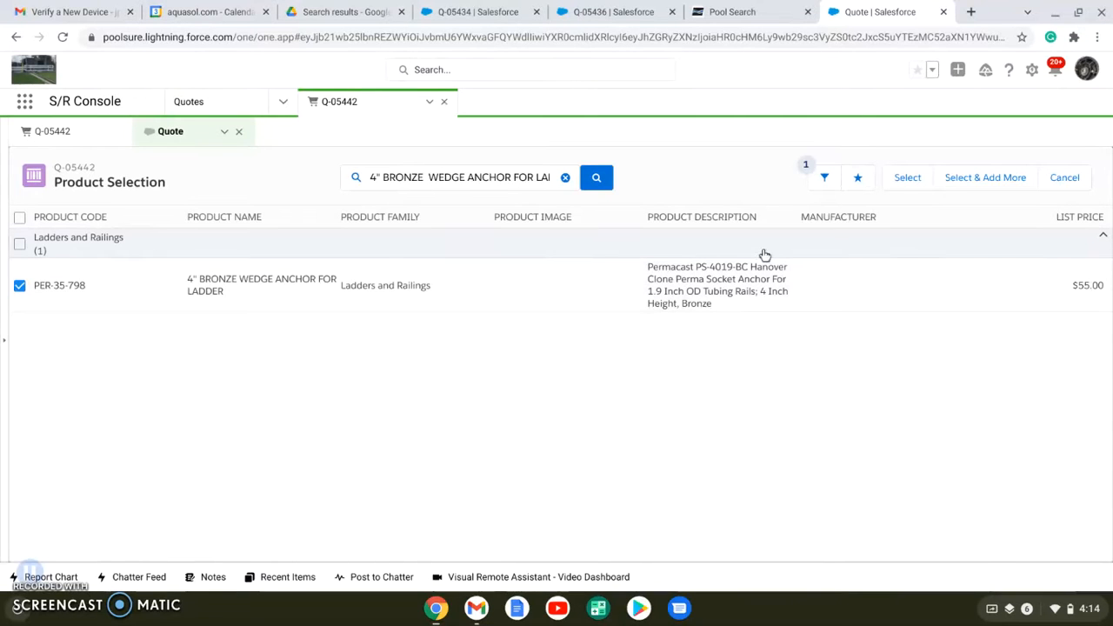
left_click(1000, 185)
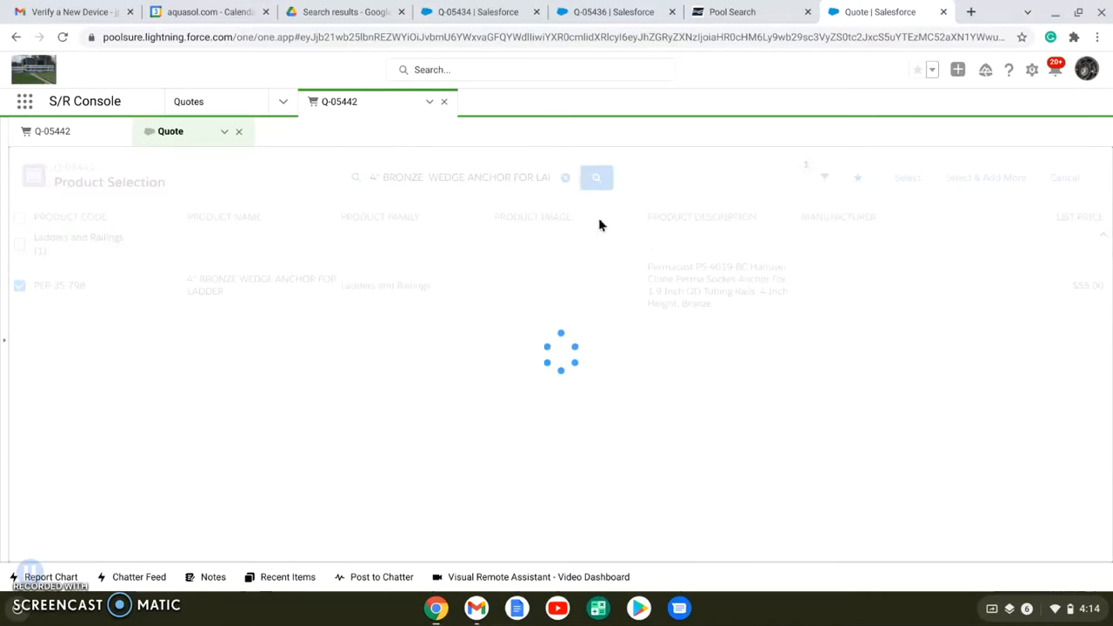
Search the products for "constr" and add Misc. Construction Materials to the quote, continuing product selection
left_click(565, 178)
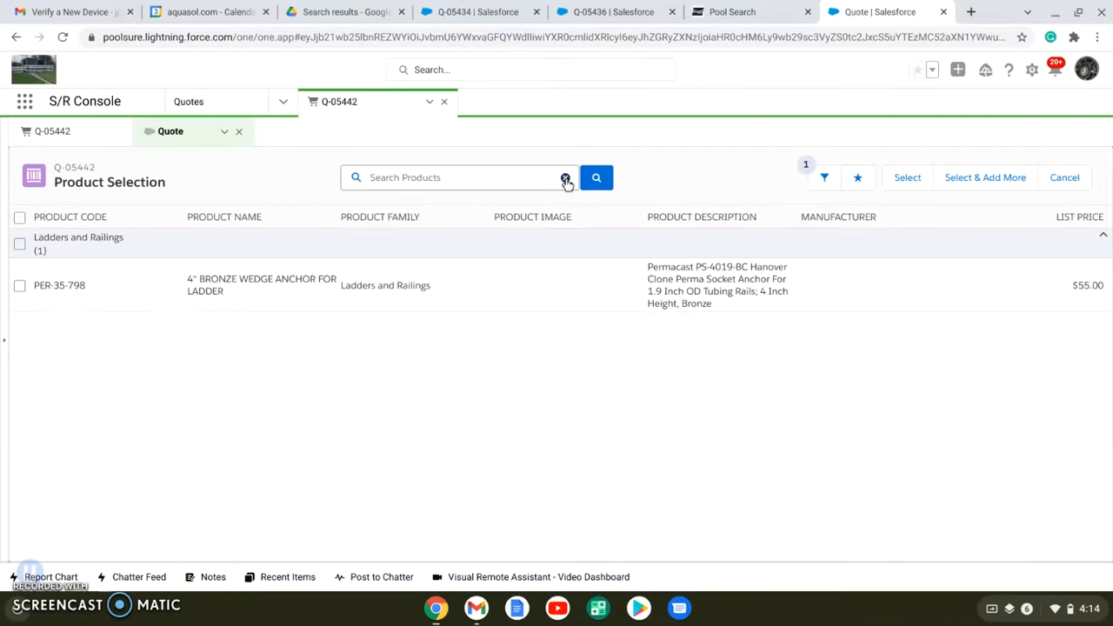
type("const")
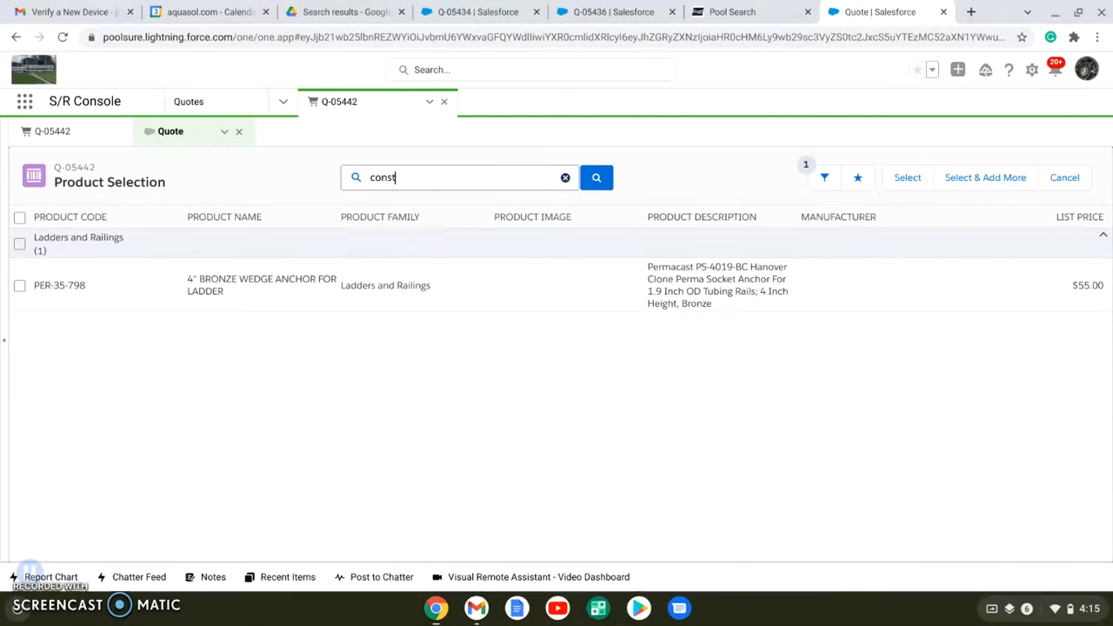
type("r")
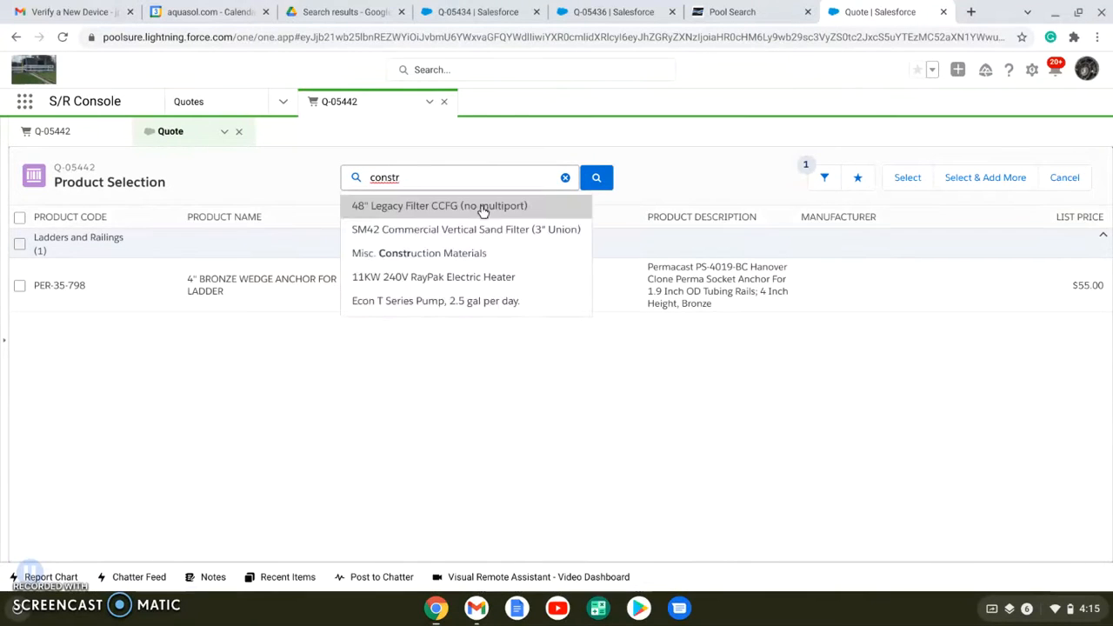
left_click(430, 255)
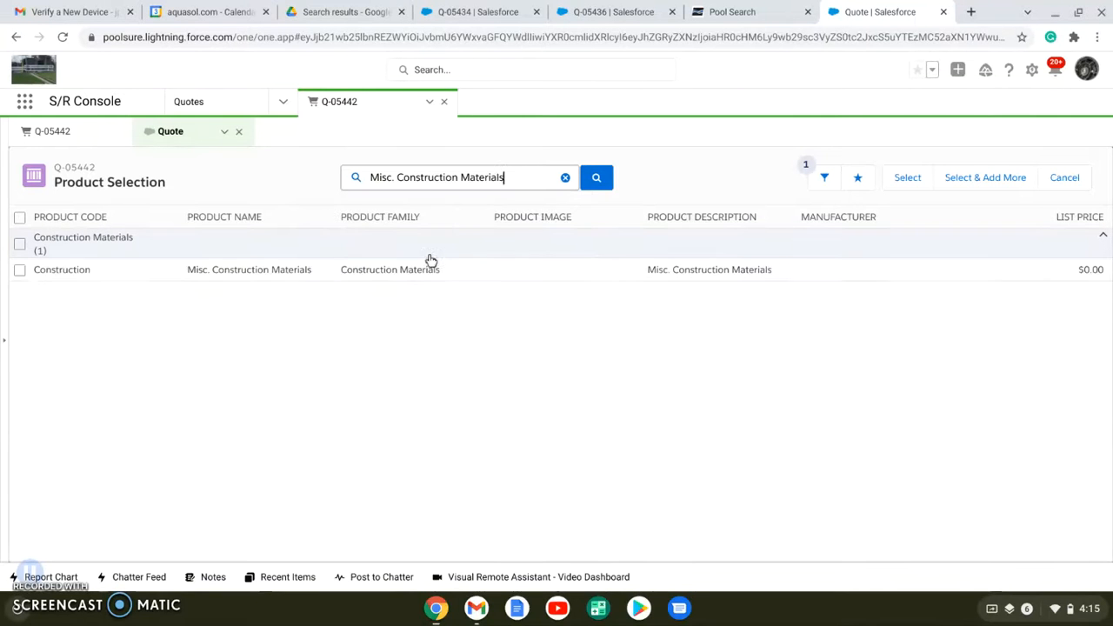
left_click(20, 273)
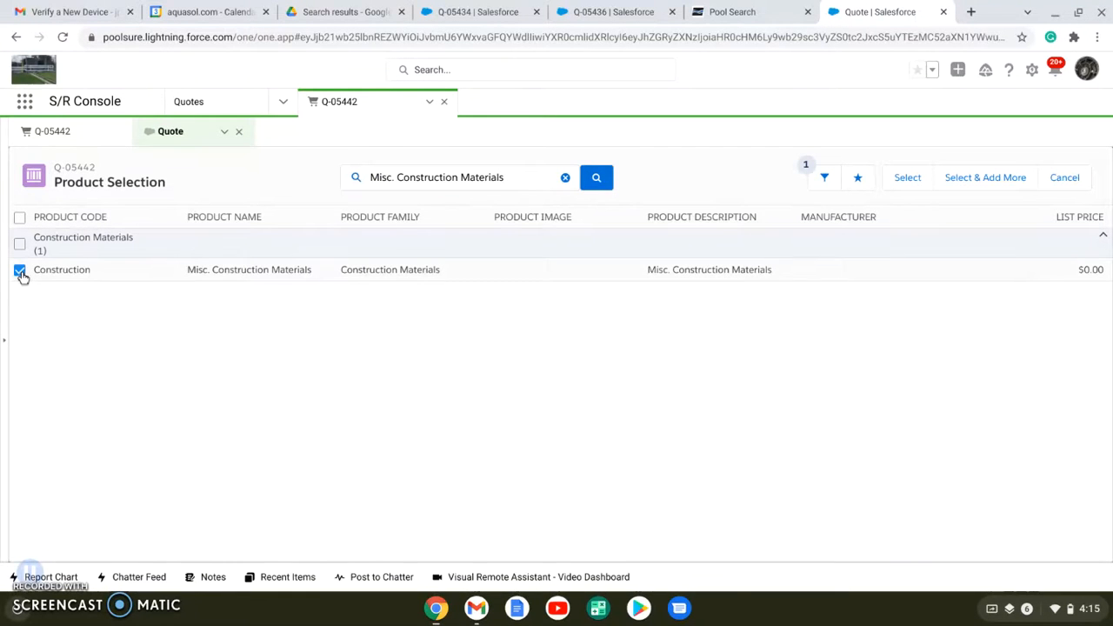
left_click(984, 180)
Search the products for "labor", add the Labor service, and finish product selection to return to the quote lines
left_click(565, 178)
type("labor")
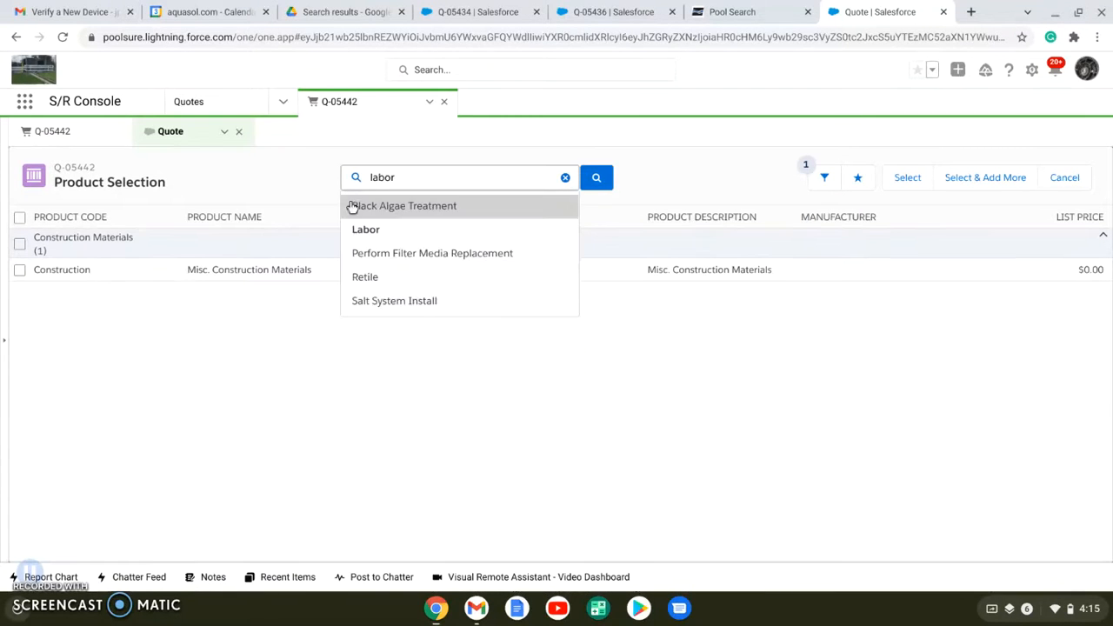
left_click(366, 230)
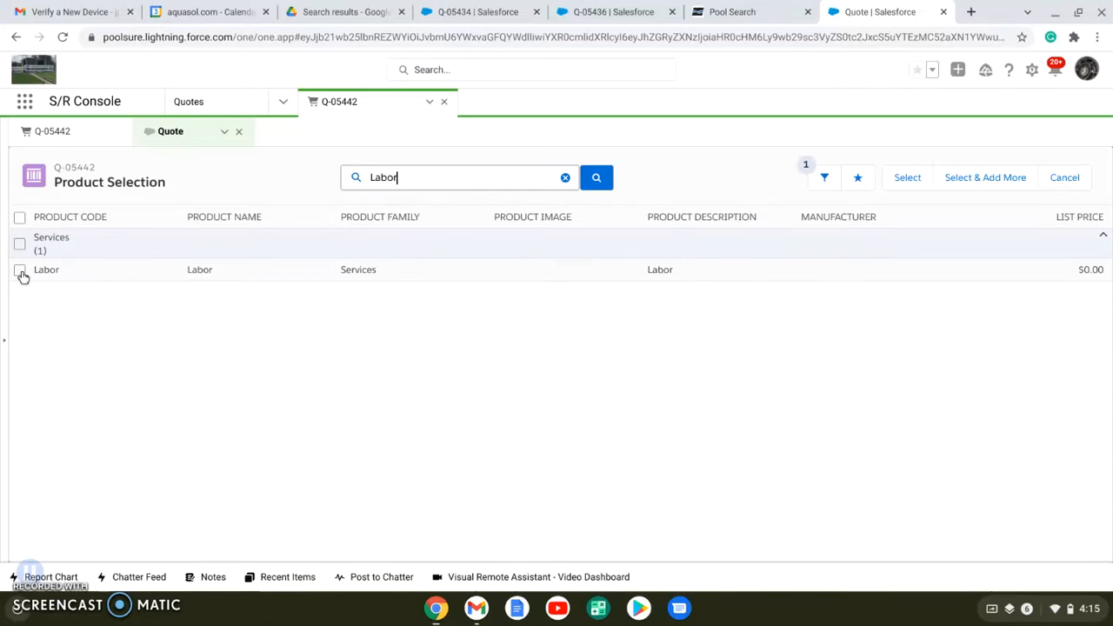
left_click(19, 272)
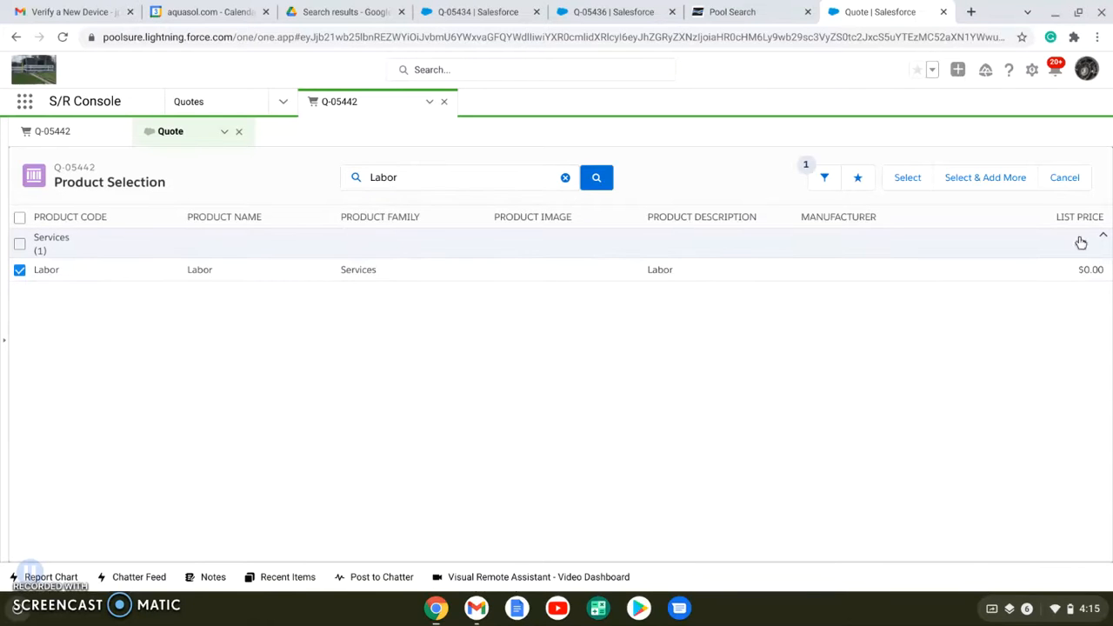
left_click(905, 178)
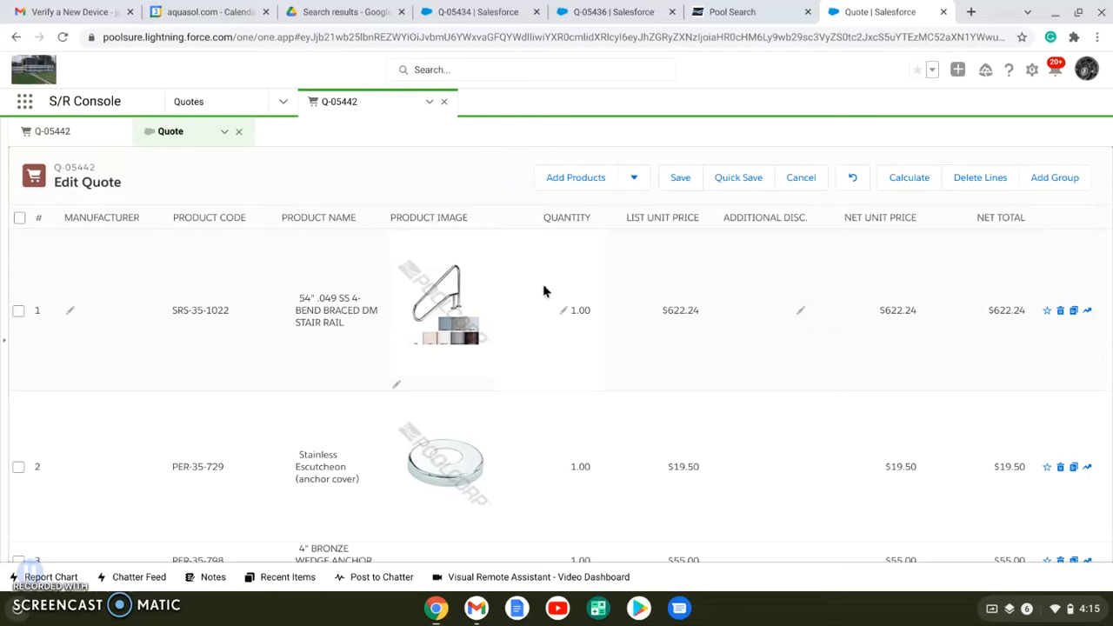
Set the quantity to 2 for both the Stainless Escutcheon and the 4" Bronze Wedge Anchor
scroll(557, 310, "down", 1)
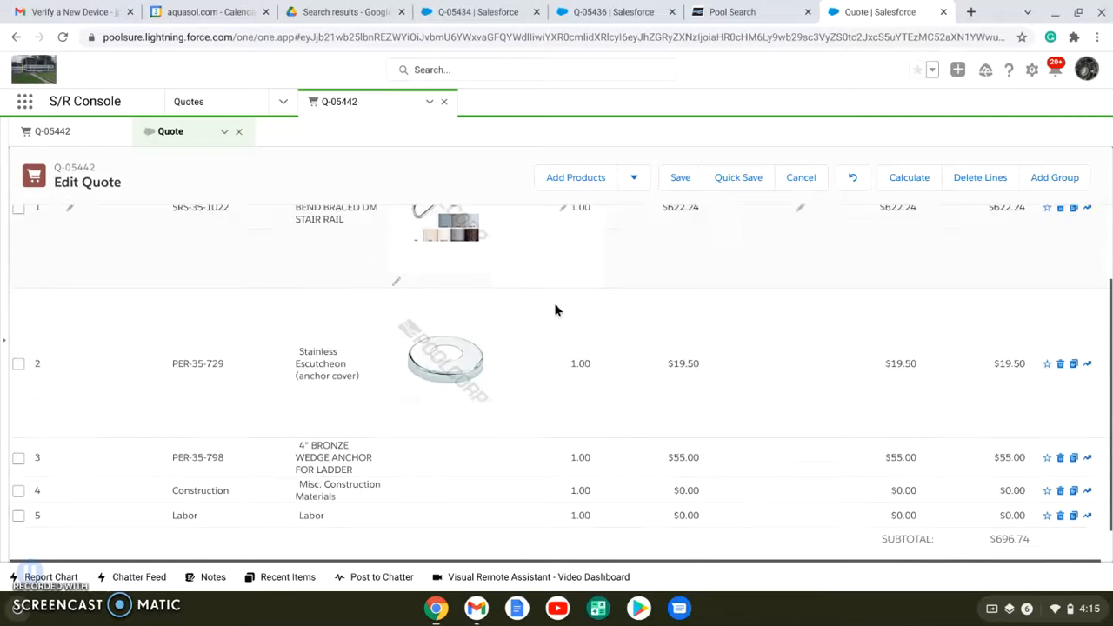
left_click(565, 363)
type("2")
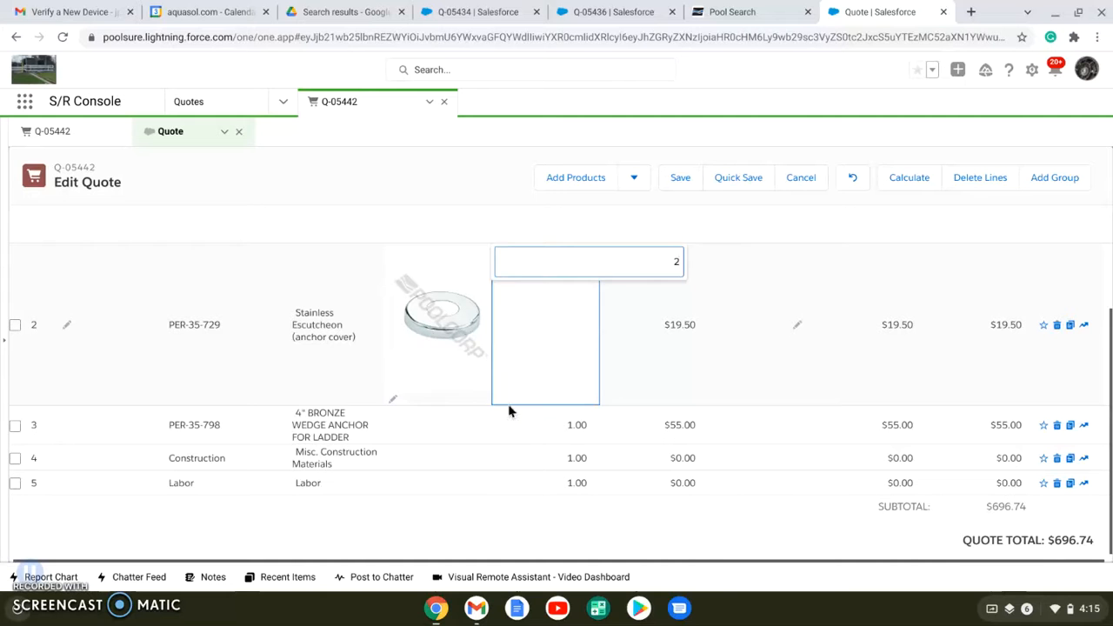
left_click(559, 424)
type("2")
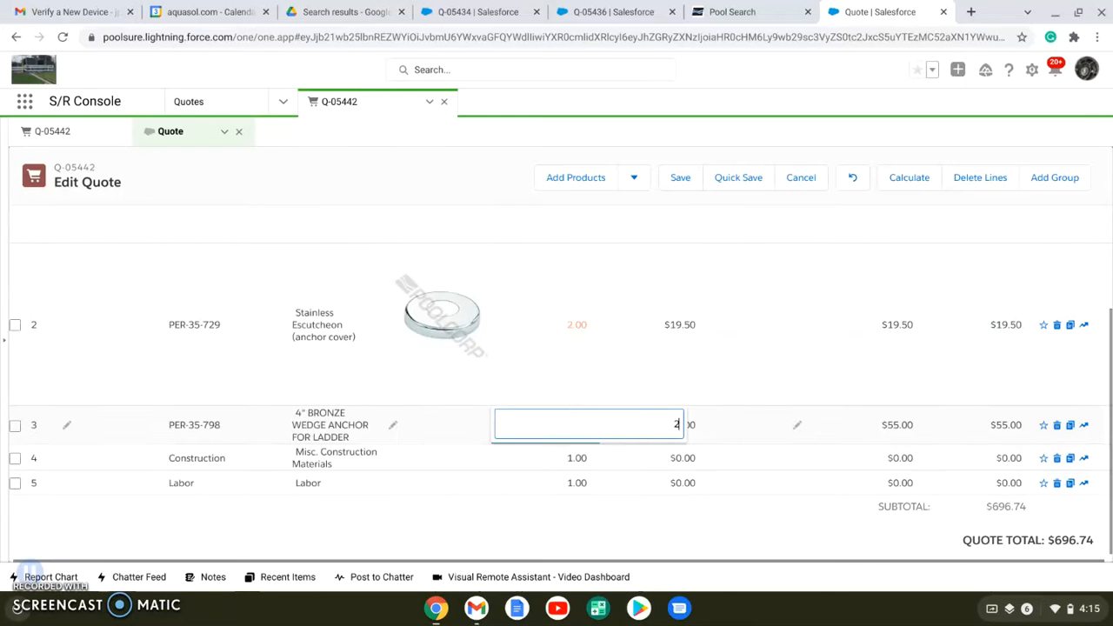
Set the list unit price of the Misc. Construction Materials line to $270
left_click(661, 458)
type("2")
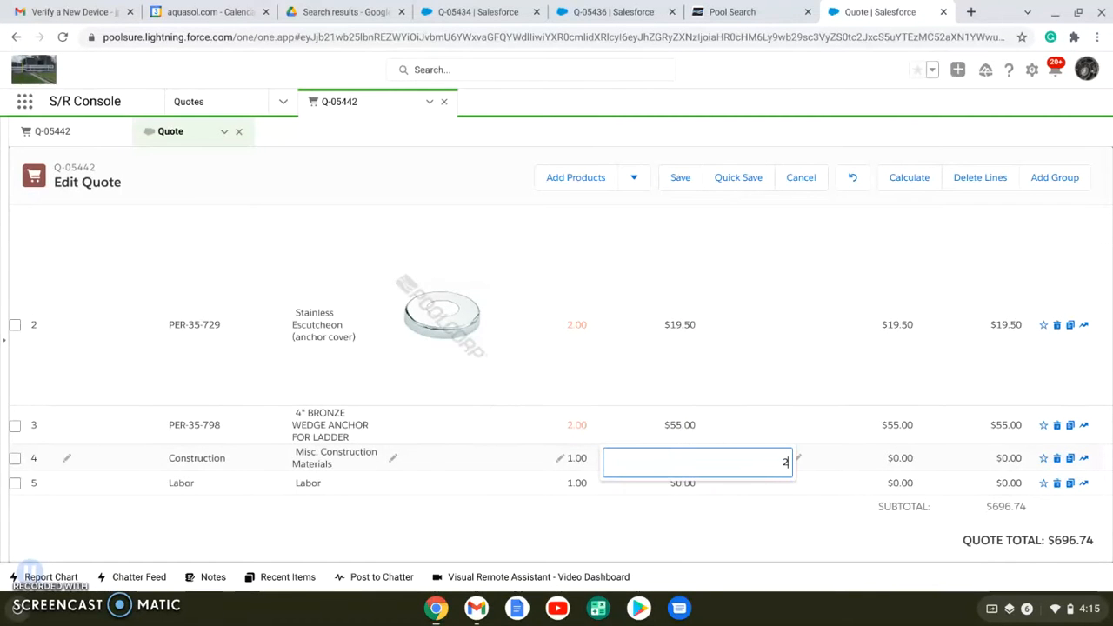
type("70")
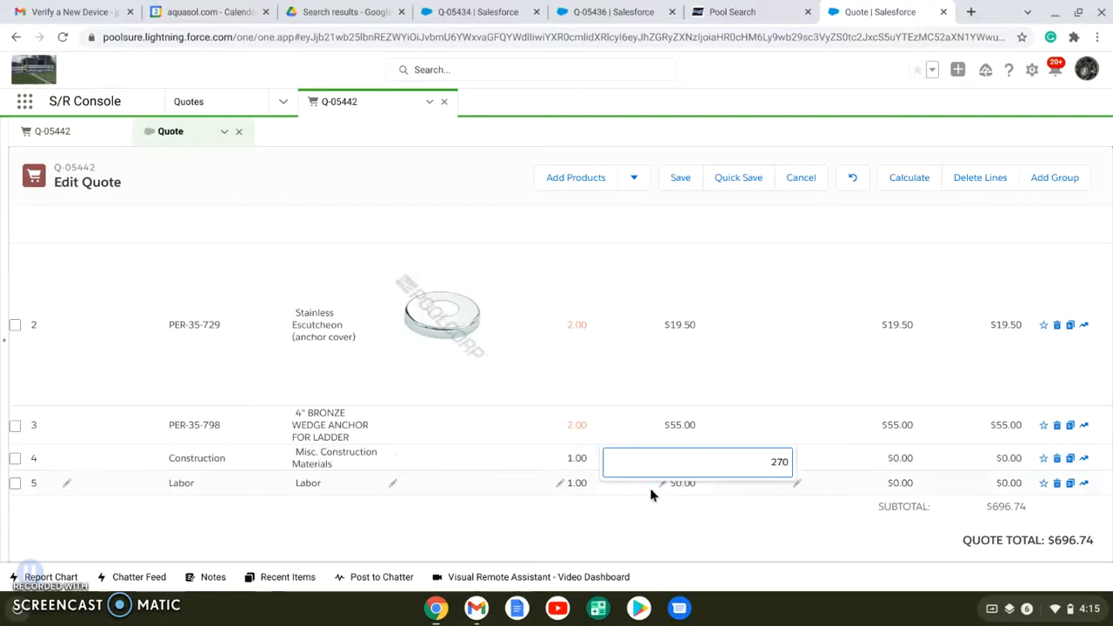
left_click(643, 518)
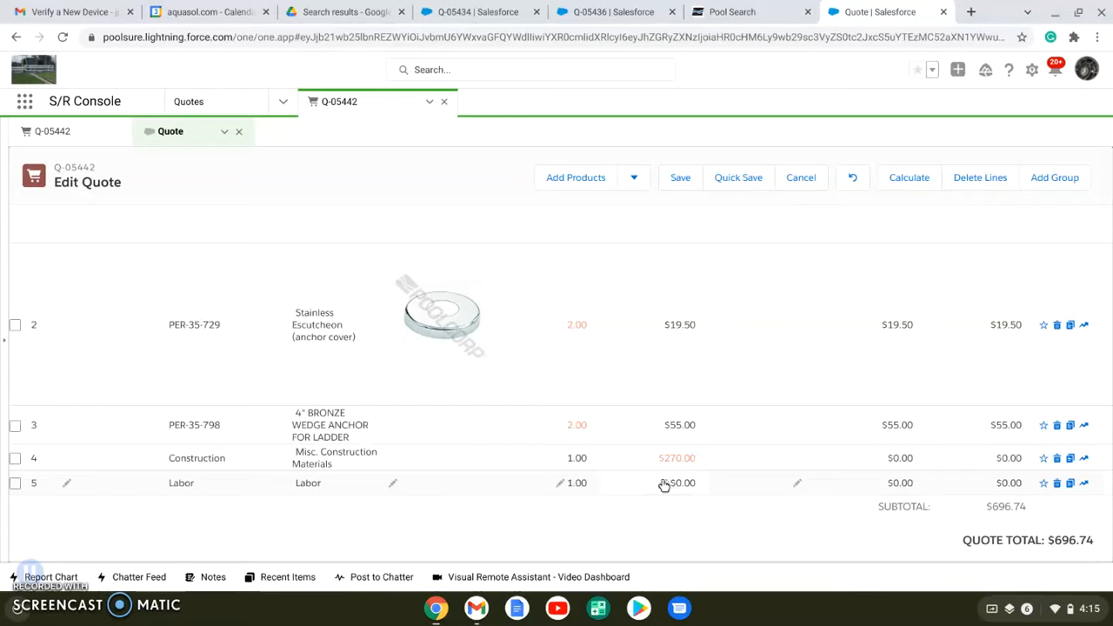
Set the list unit price of the Labor line to $1,840
left_click(664, 484)
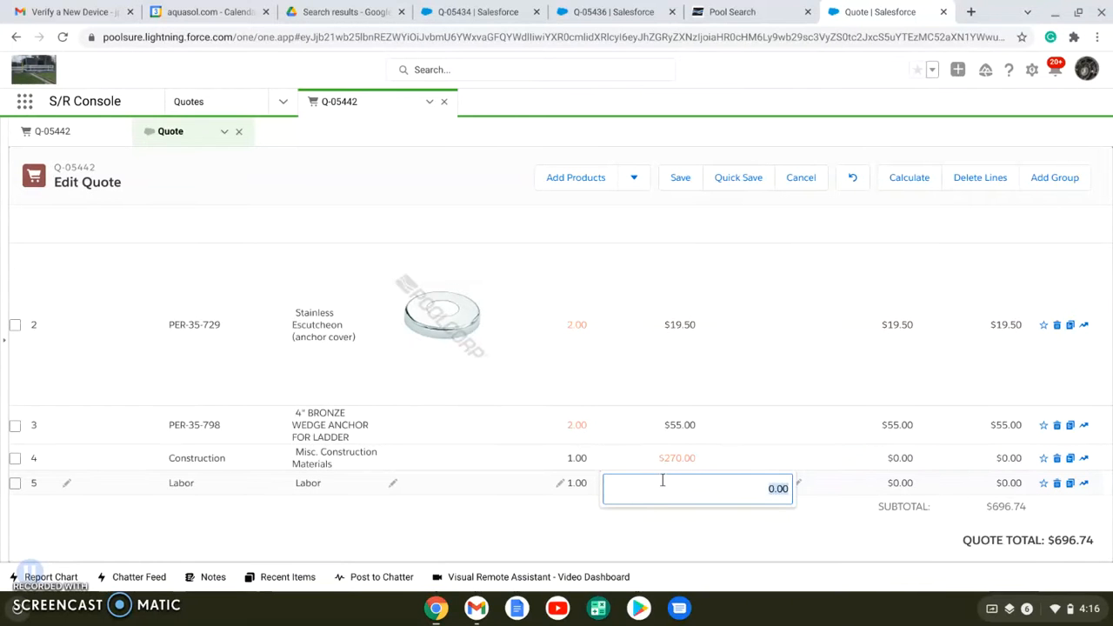
type("18")
key("BackSpace")
key("BackSpace")
type("840")
left_click(639, 523)
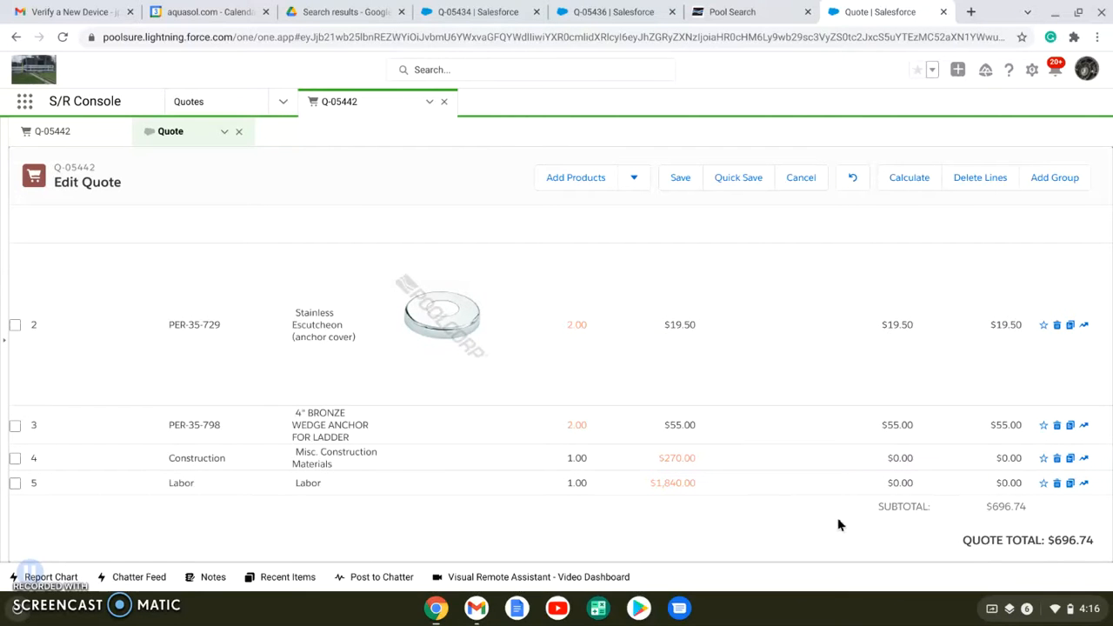
left_click(651, 487)
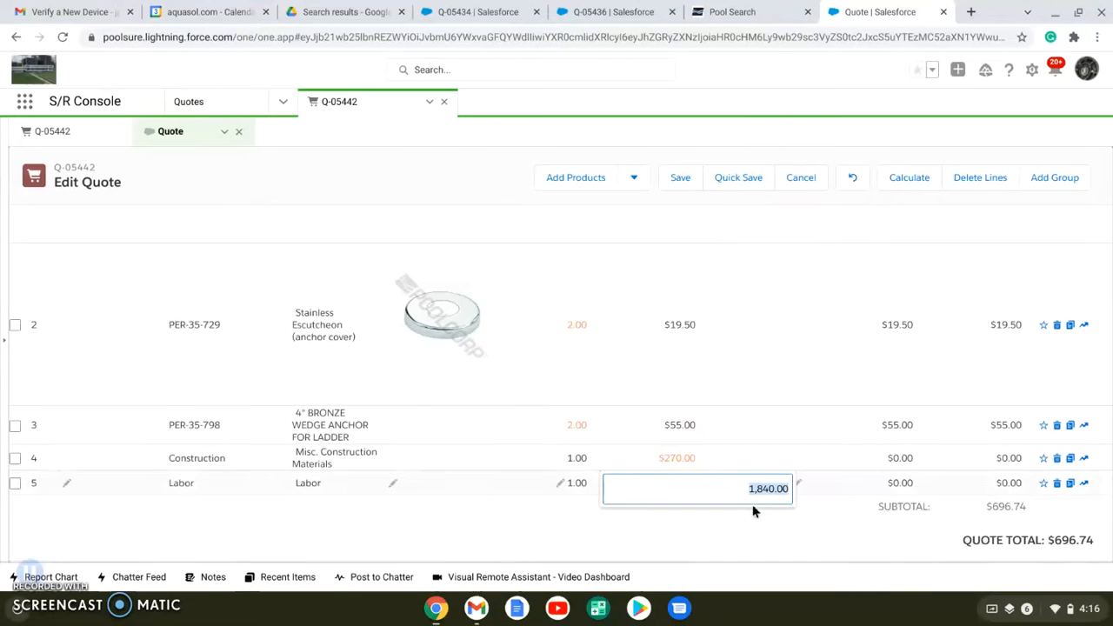
left_click(731, 536)
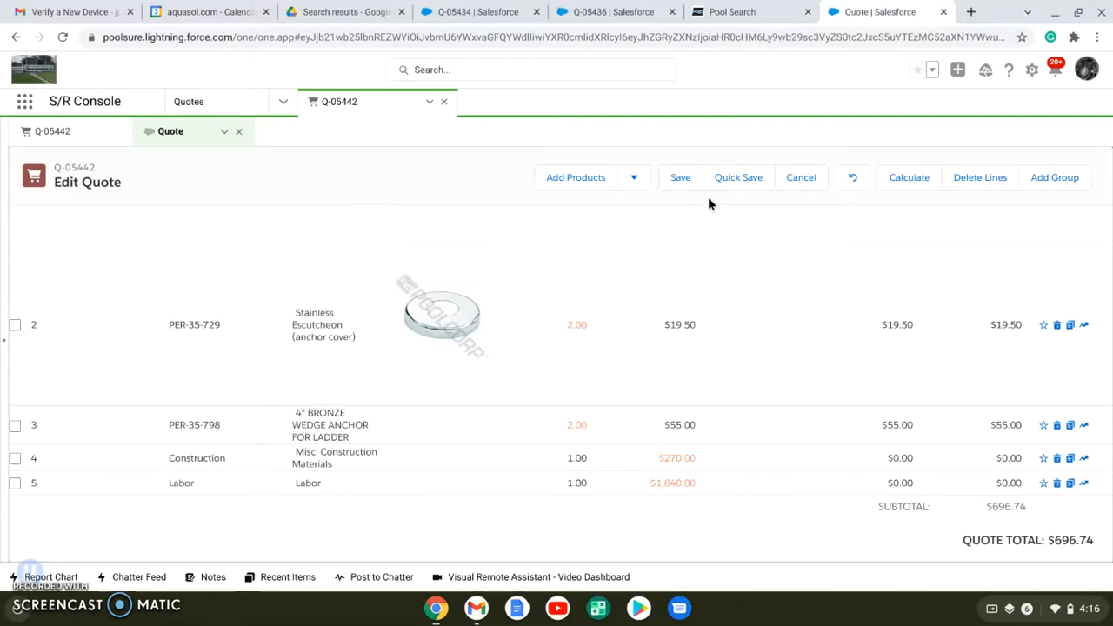
Quick-save the quote line changes while staying in the editor, and review the recalculated line totals
left_click(736, 179)
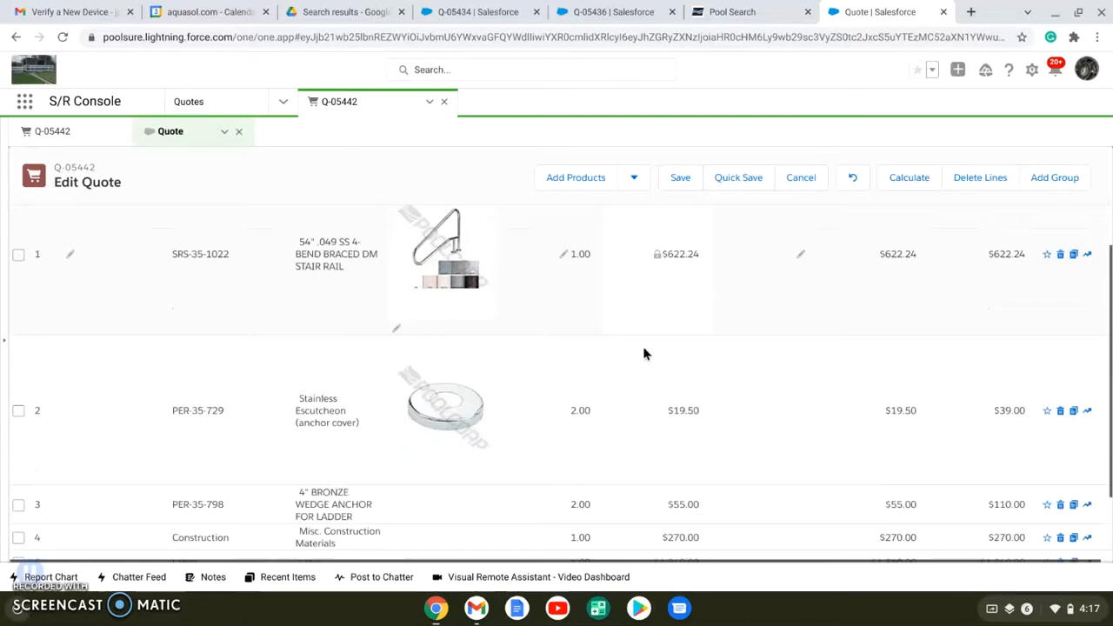
scroll(644, 347, "down", 3)
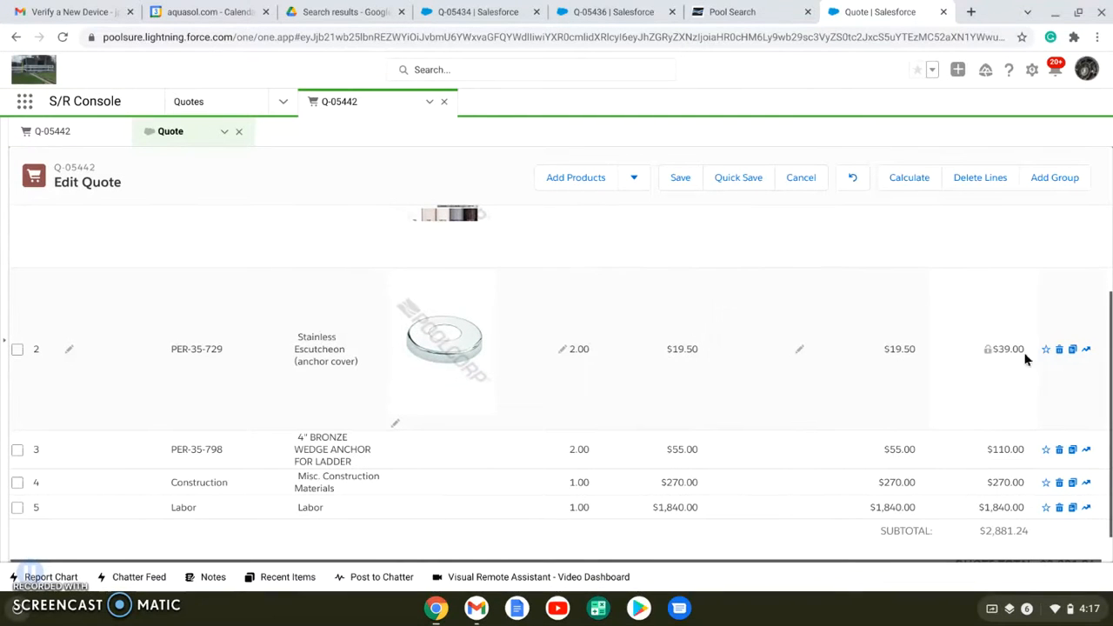
scroll(798, 336, "up", 3)
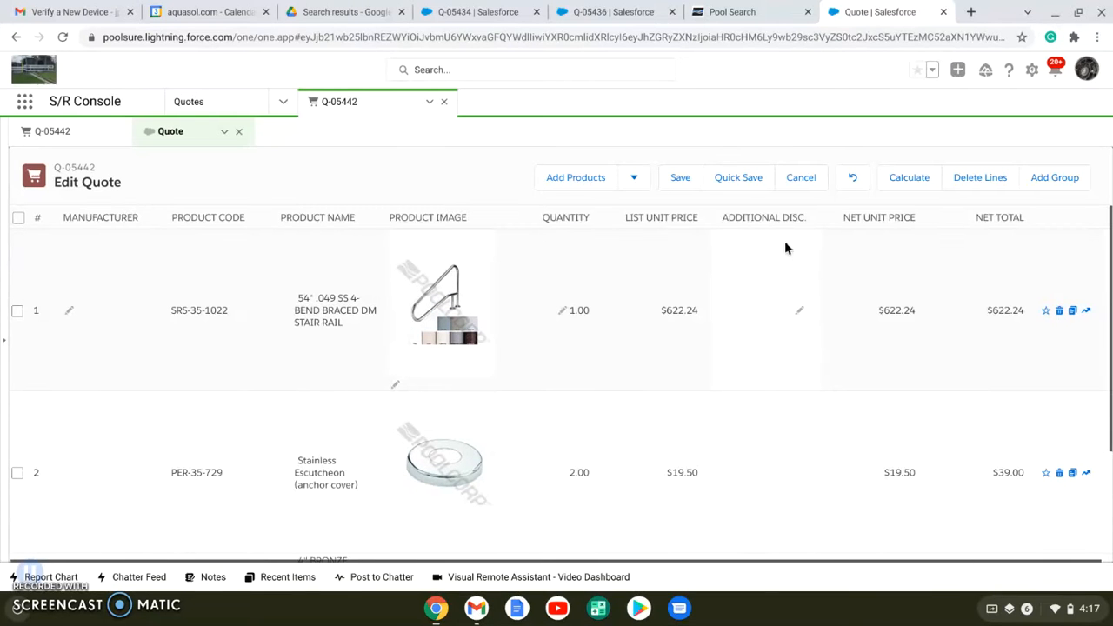
Examine the additional discount unit options for the 54" stair rail line without entering a discount
left_click(797, 317)
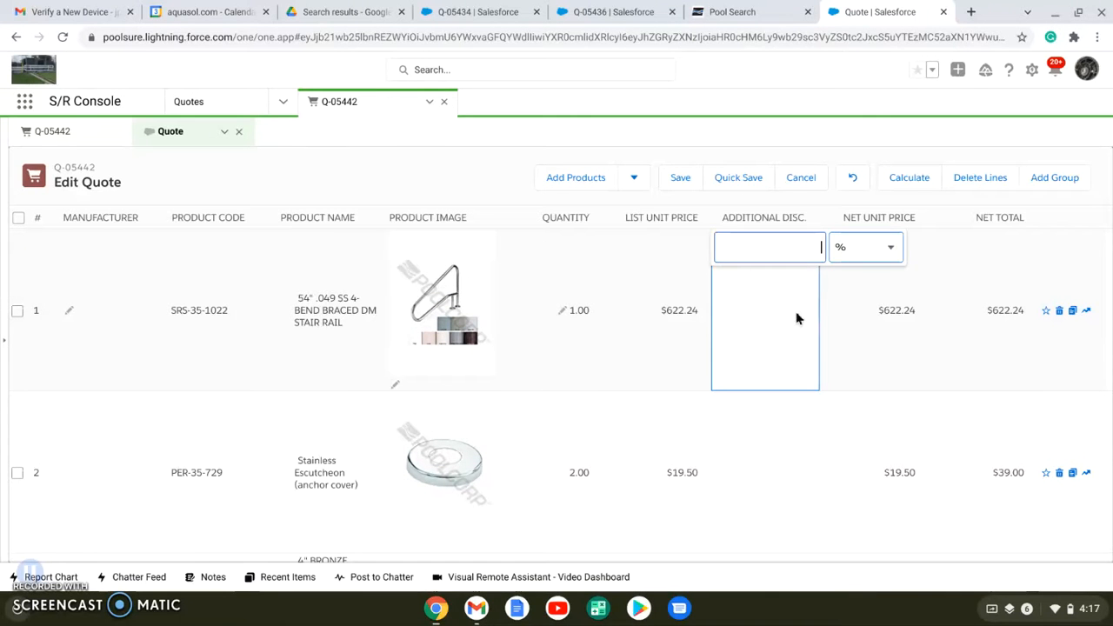
left_click(877, 243)
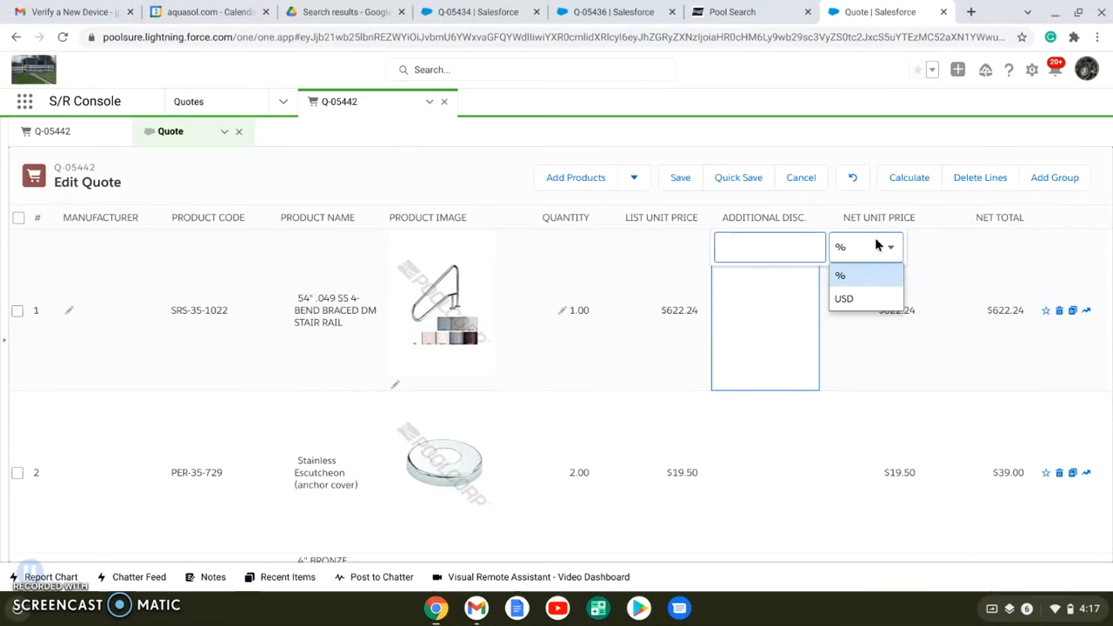
left_click(901, 402)
Look over the quote lines and total, and save the lines to return to the quote record
scroll(832, 287, "down", 2)
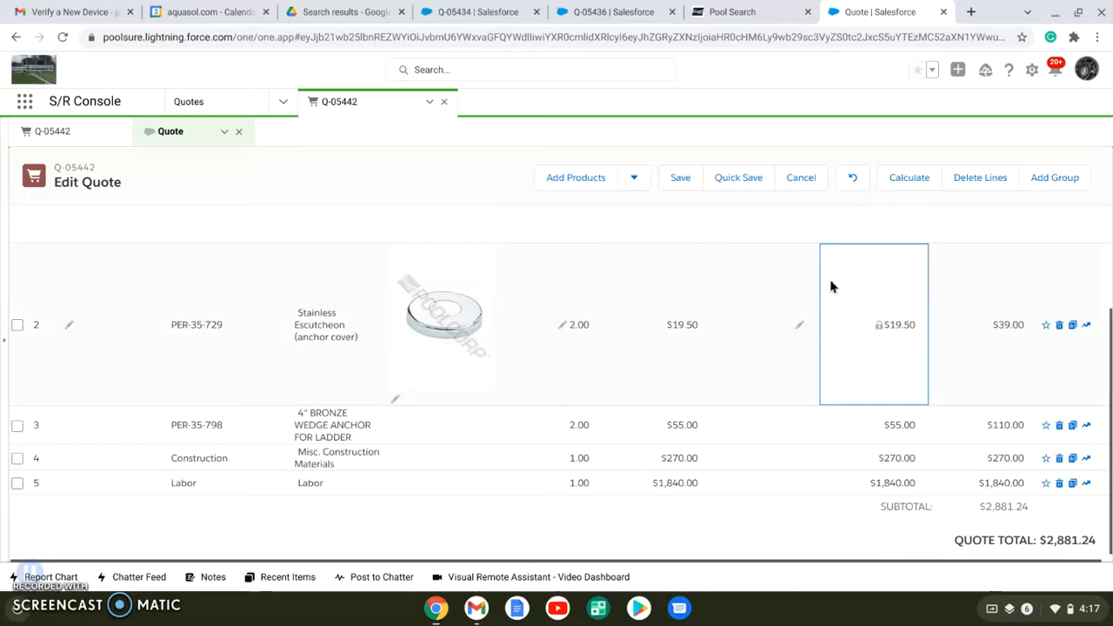
scroll(731, 429, "up", 2)
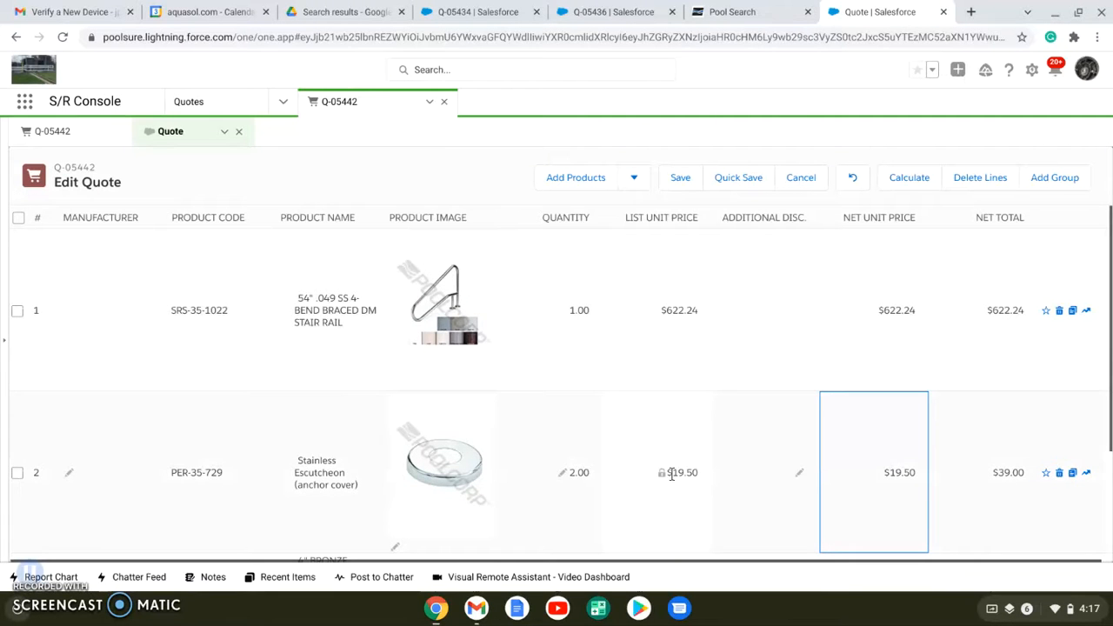
scroll(672, 474, "down", 2)
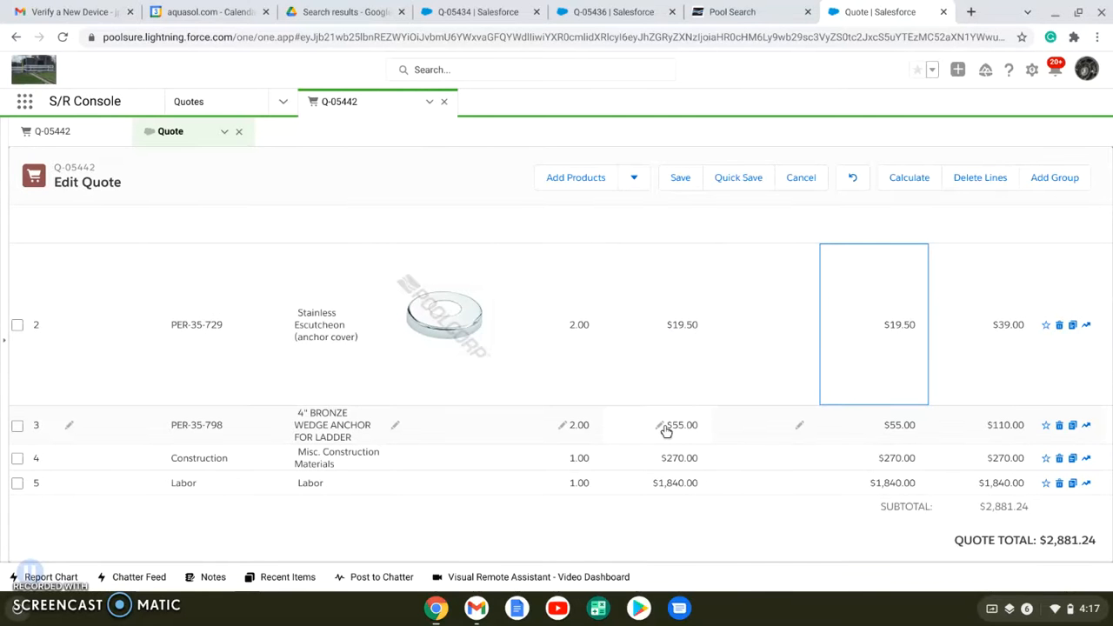
left_click(678, 183)
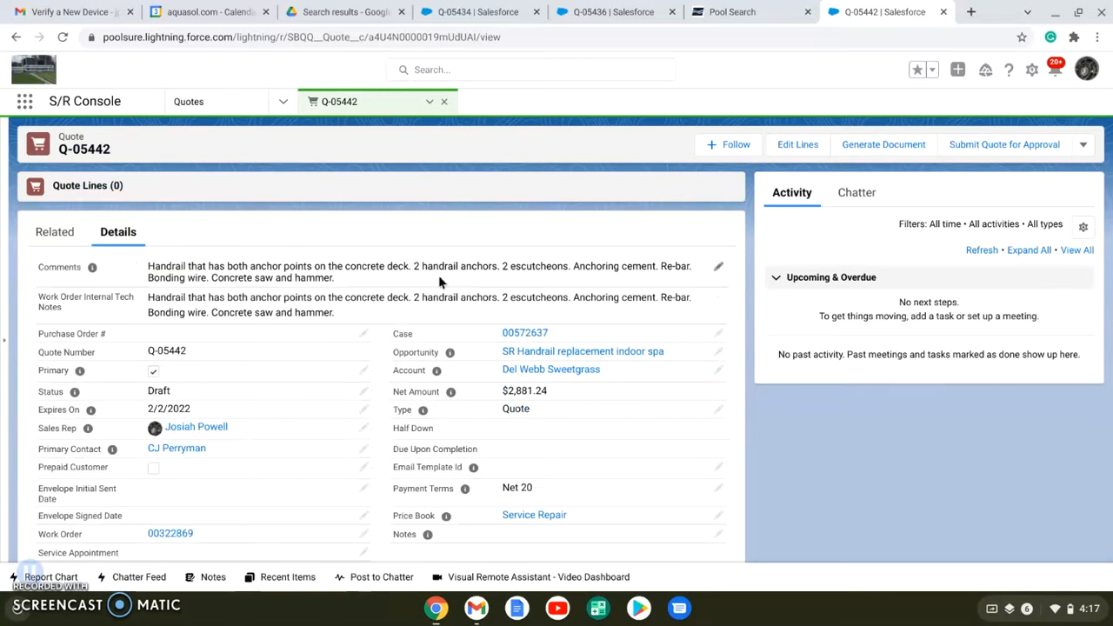
Review the quote's details and inspect the available Status options, keeping the status as Draft
scroll(311, 311, "down", 3)
scroll(311, 311, "down", 3)
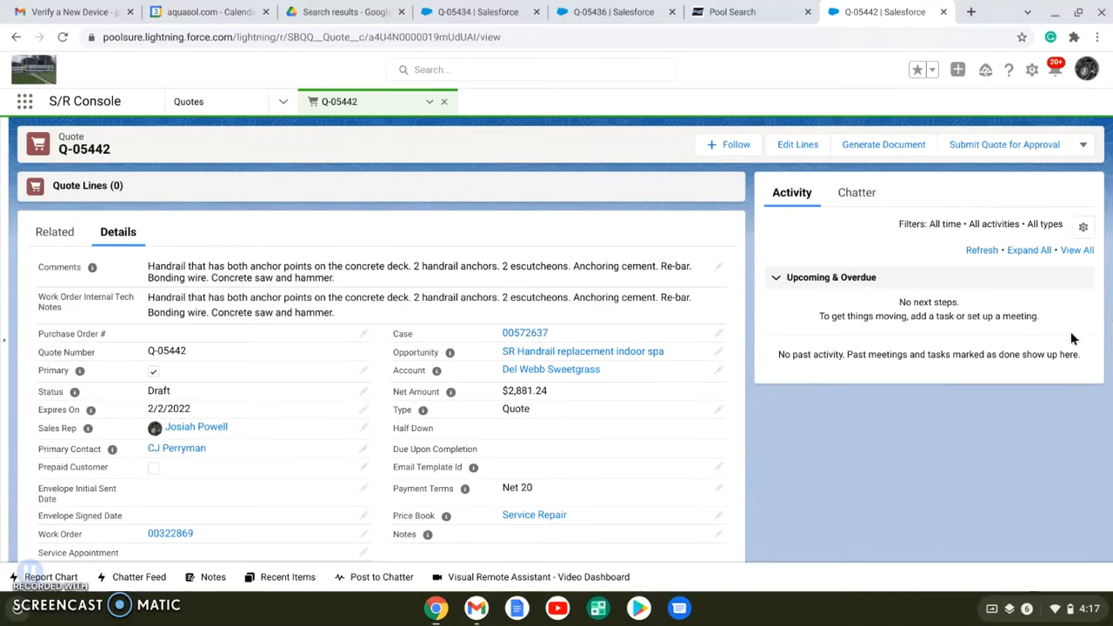
scroll(739, 291, "down", 1)
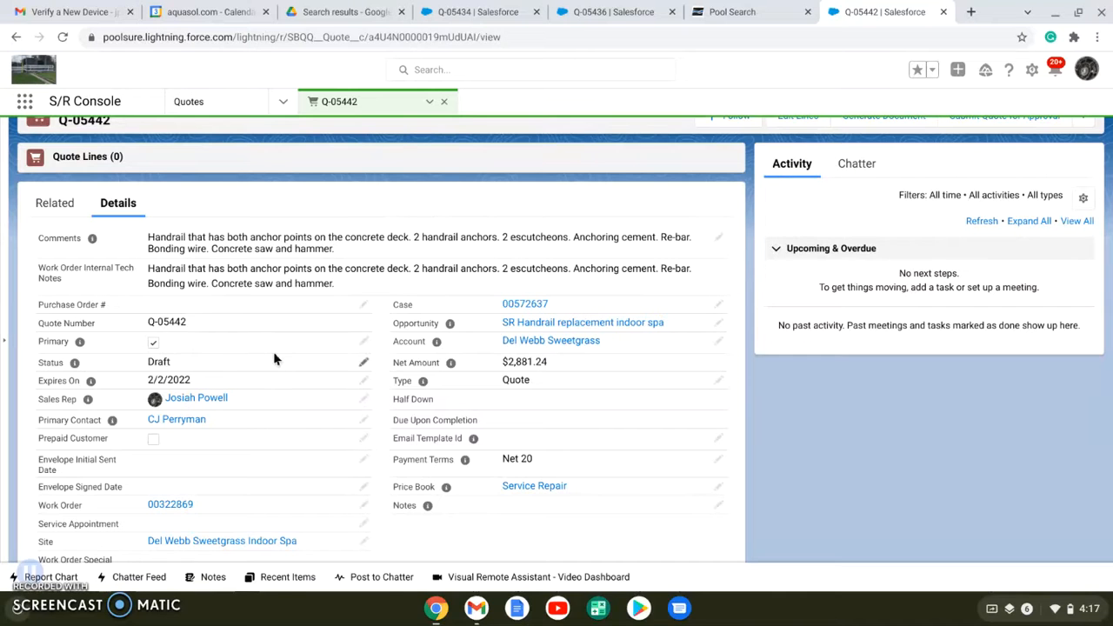
left_click(363, 365)
left_click(360, 362)
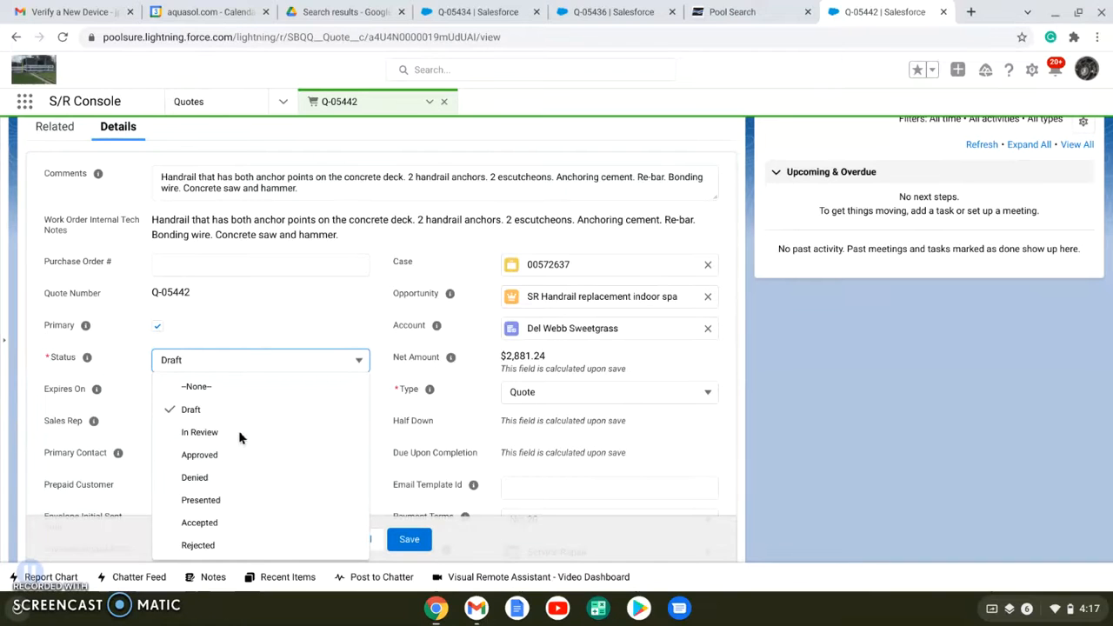
left_click(446, 422)
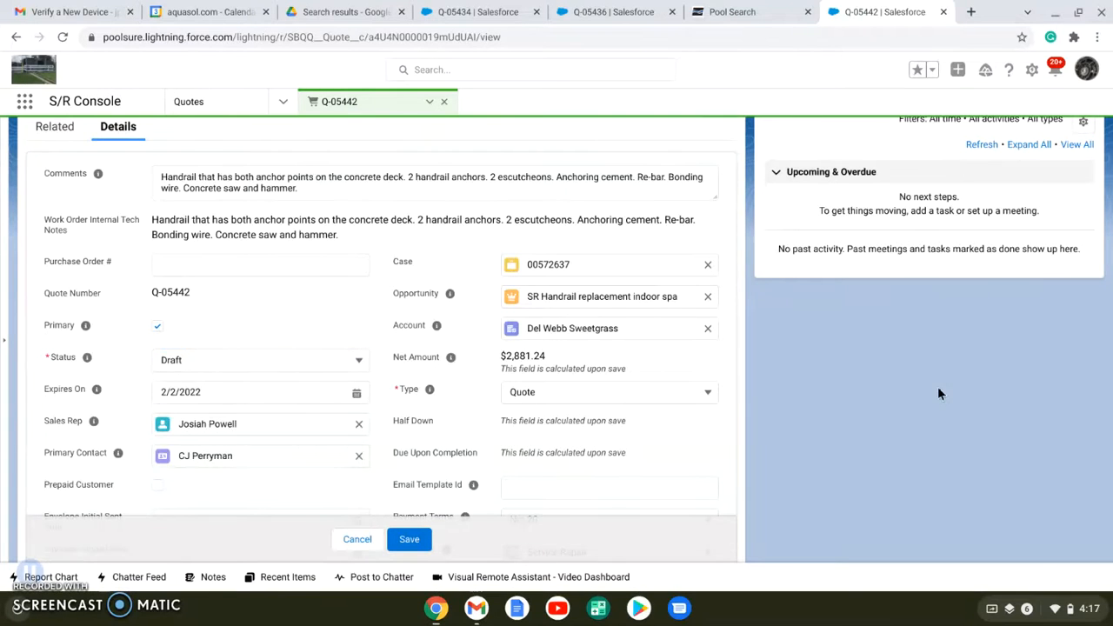
Draft a Chatter post on the quote that mentions the colleague by name, without sharing it
scroll(938, 386, "up", 2)
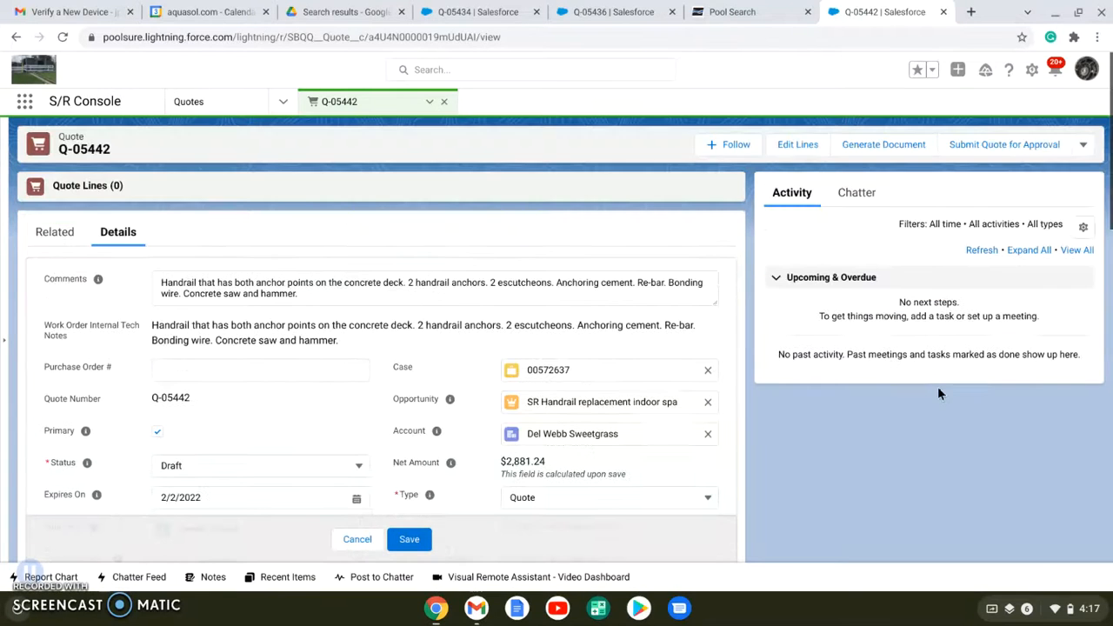
left_click(853, 194)
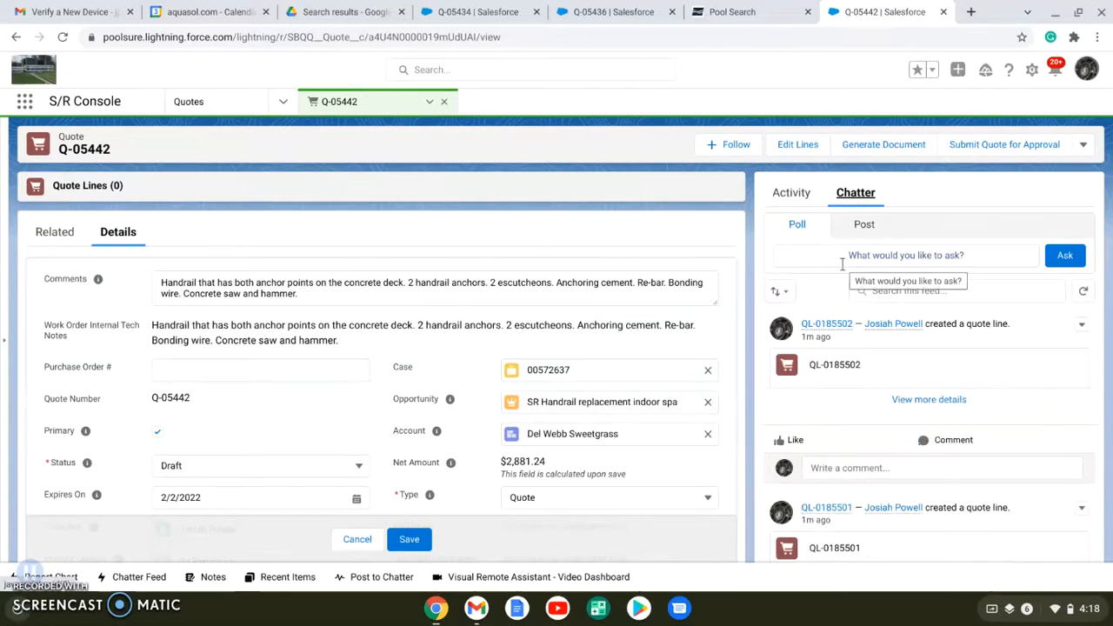
left_click(863, 225)
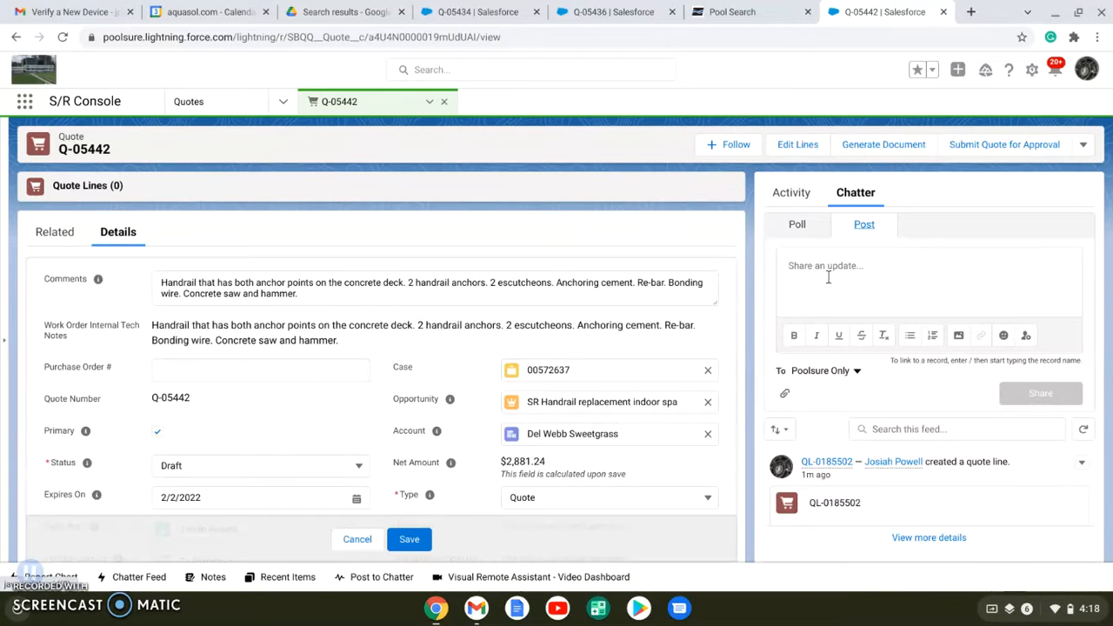
left_click(828, 278)
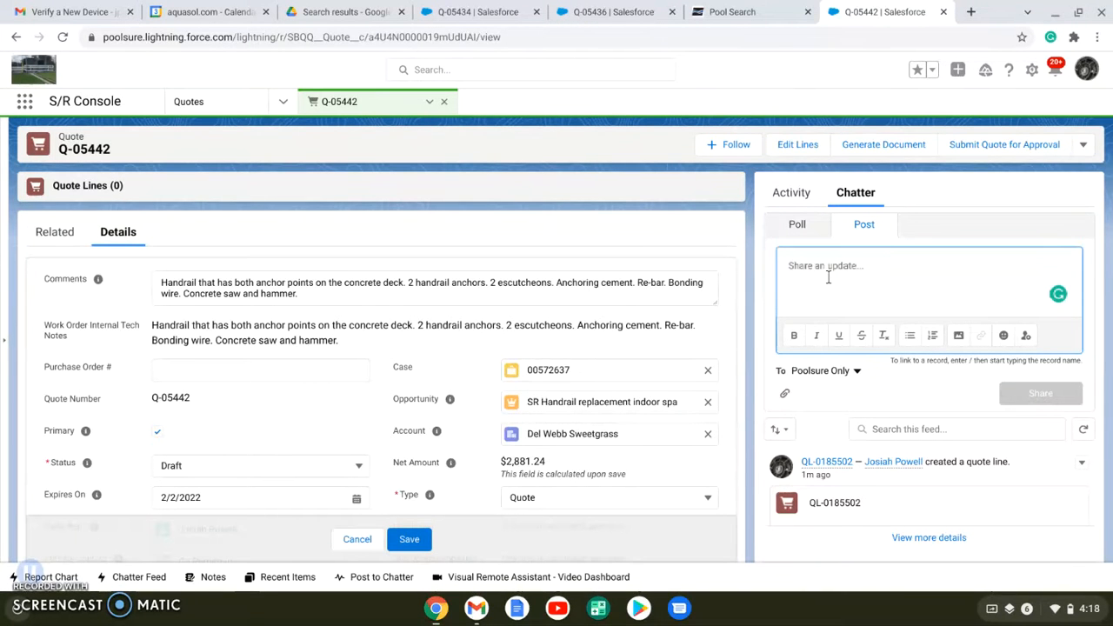
type("@greg b")
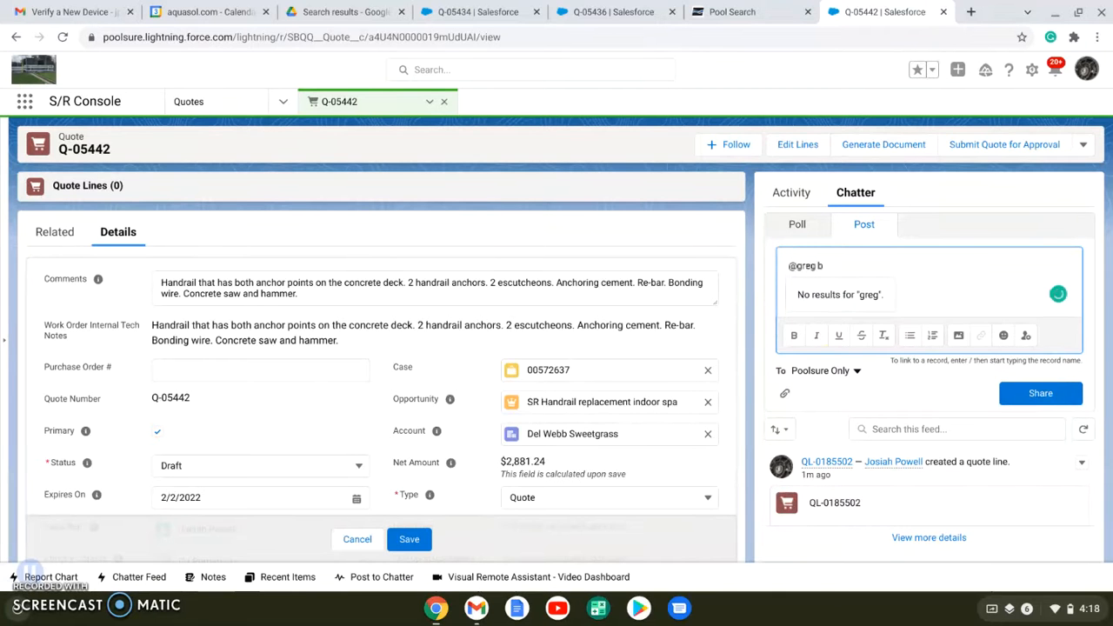
key("BackSpace")
left_click(852, 301)
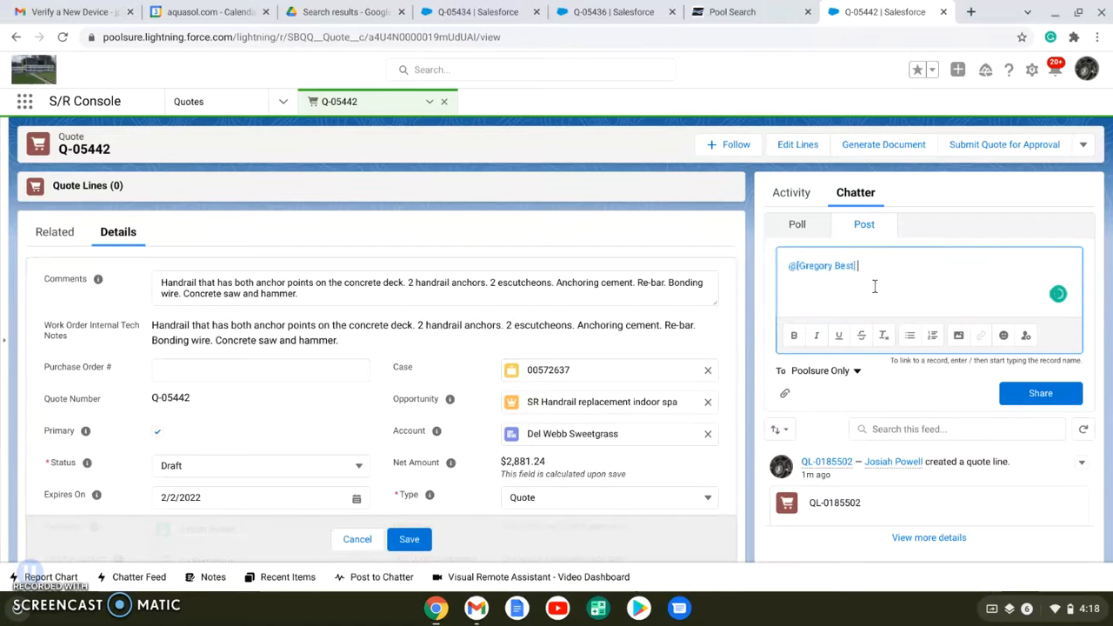
left_click(742, 226)
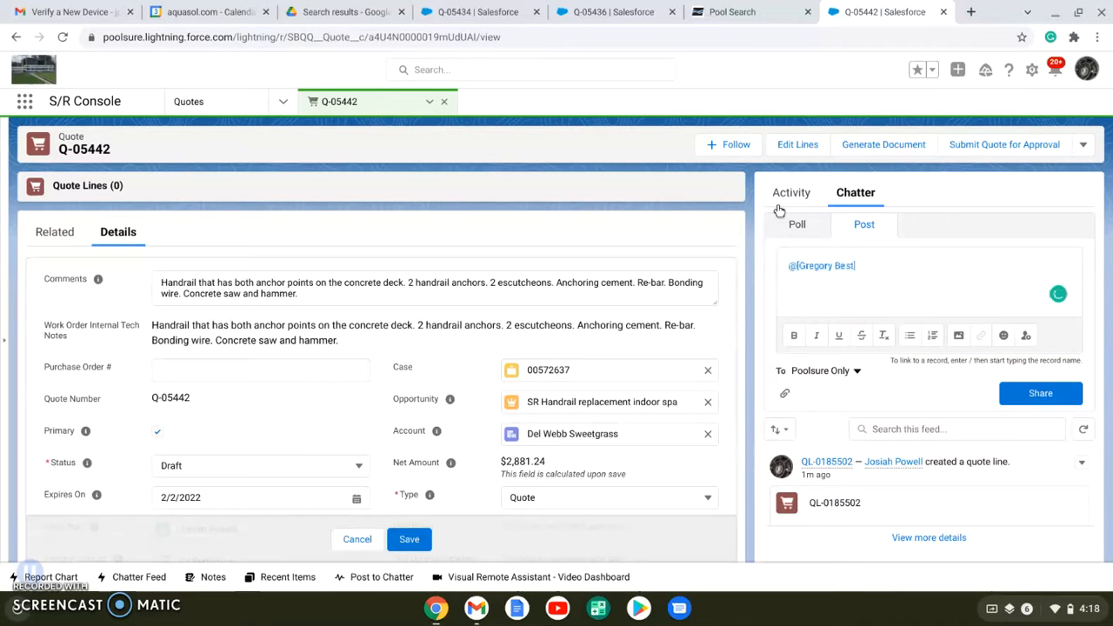
Generate the quote document with the SR Poolsure TX template and confirm sending it with DocuSign
left_click(867, 144)
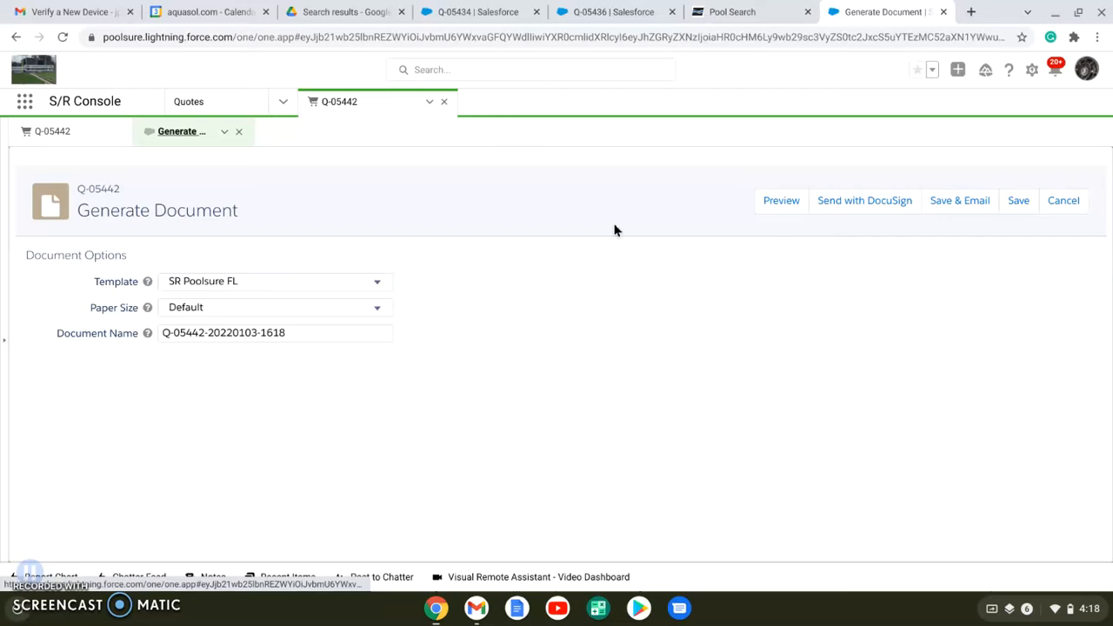
left_click(296, 286)
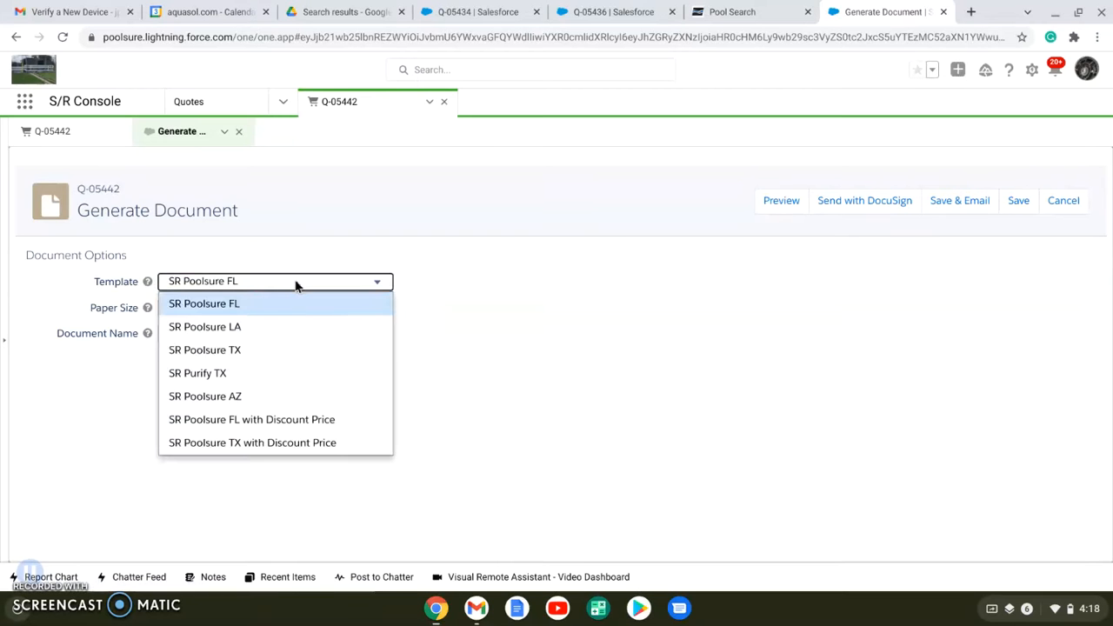
left_click(257, 349)
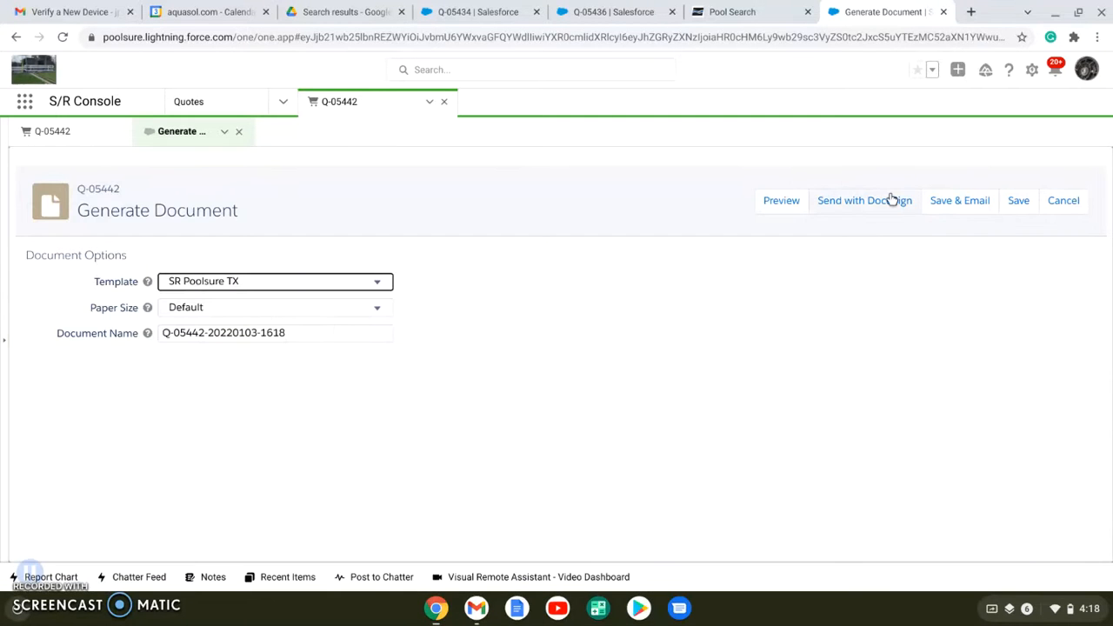
left_click(891, 200)
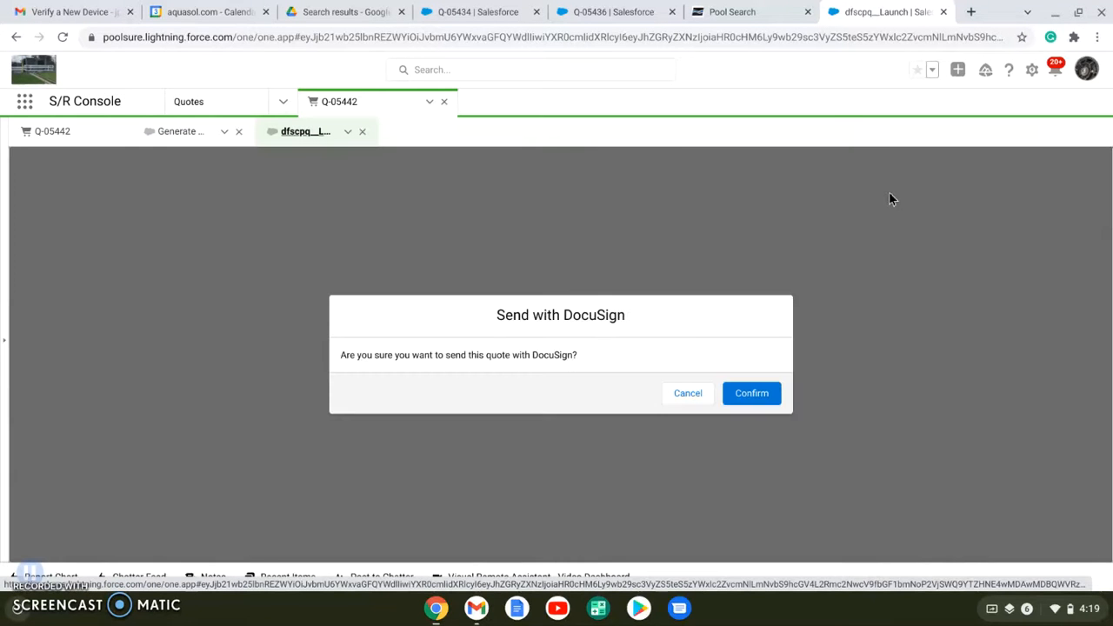
left_click(754, 396)
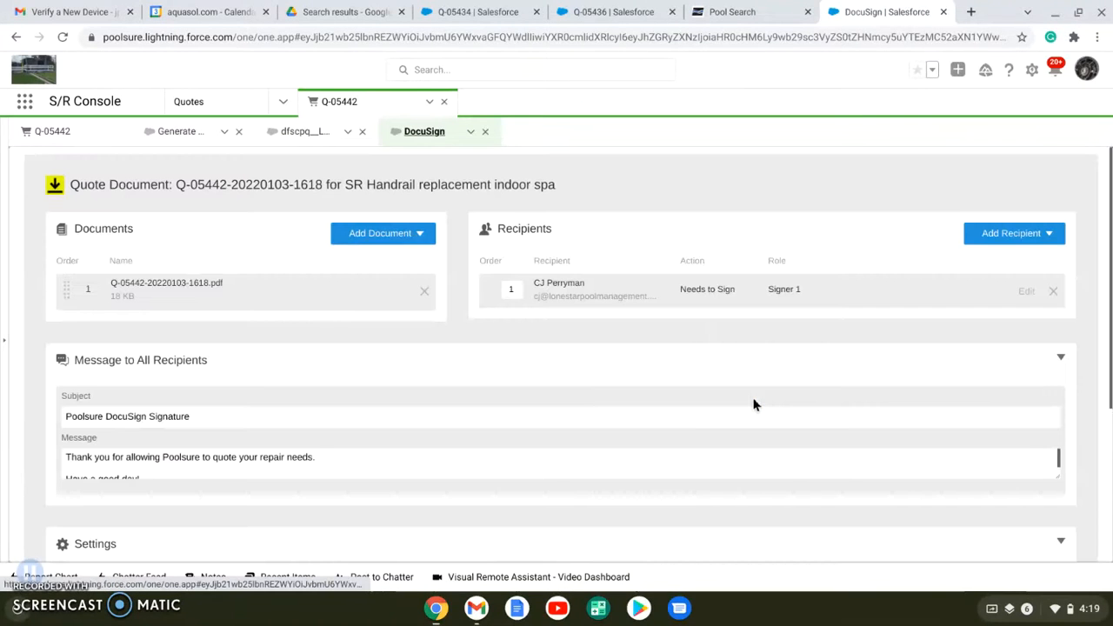
Review the DocuSign envelope's document, recipients, message, reminder and expiry settings
scroll(349, 336, "down", 1)
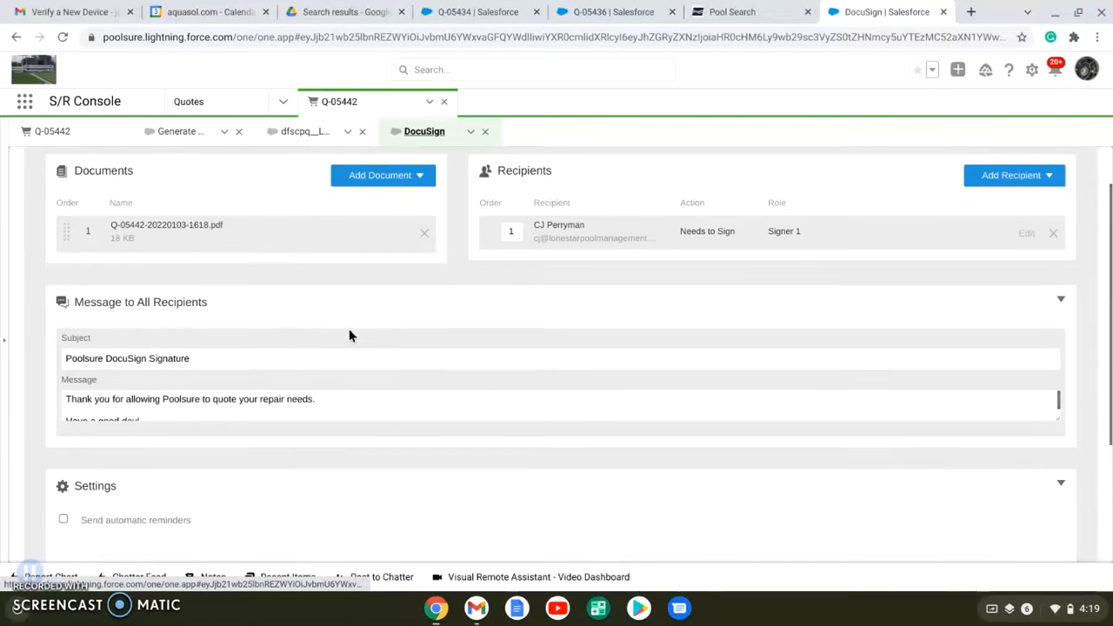
scroll(349, 336, "down", 3)
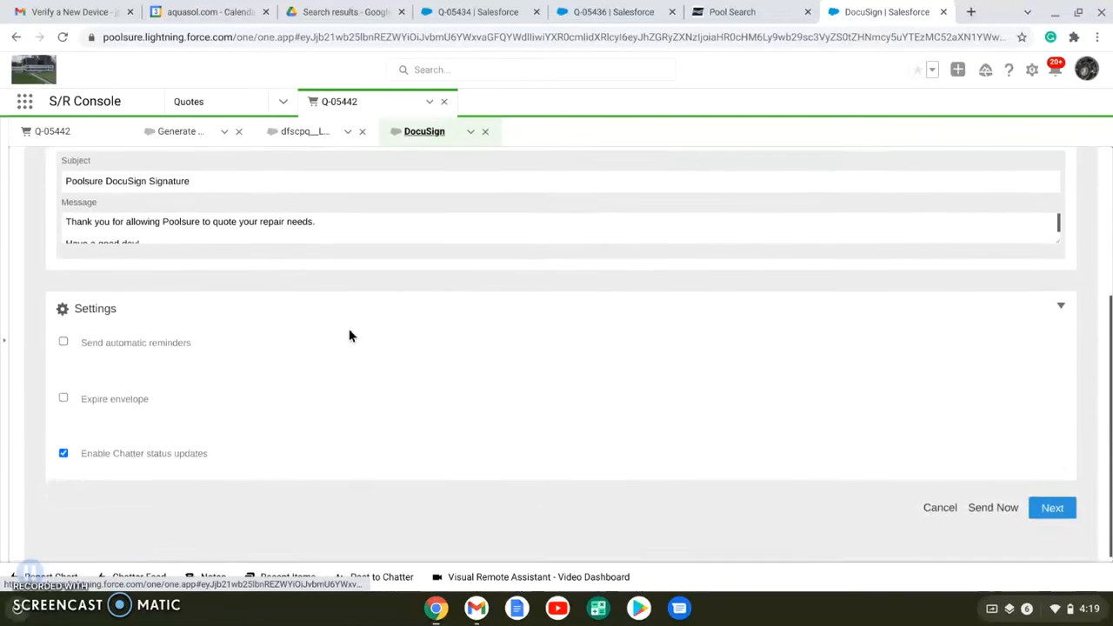
scroll(349, 335, "up", 4)
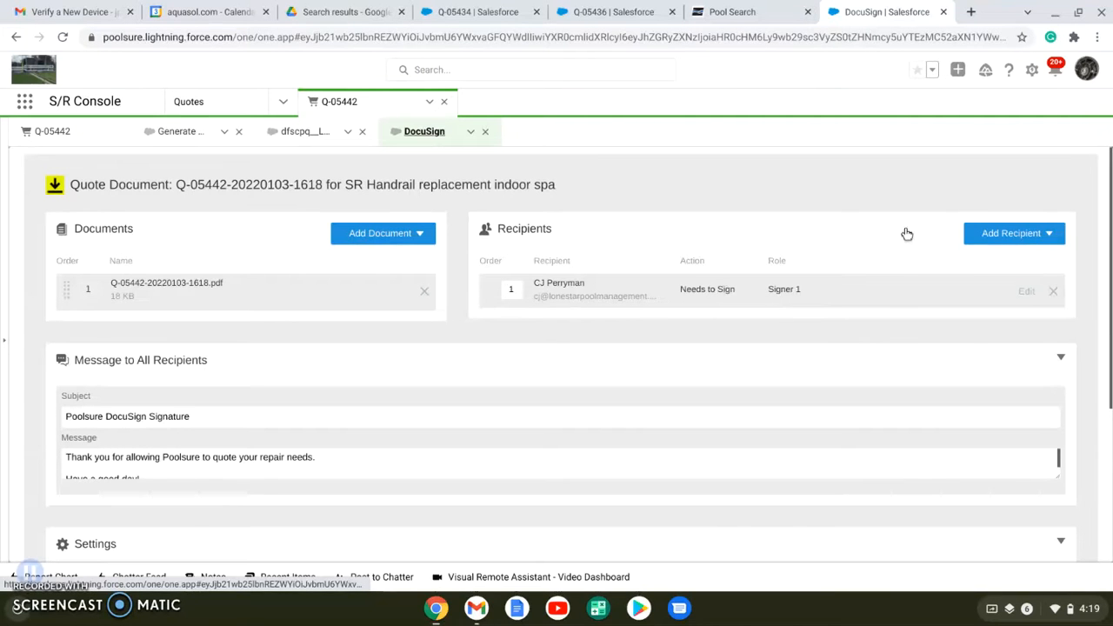
left_click(1007, 235)
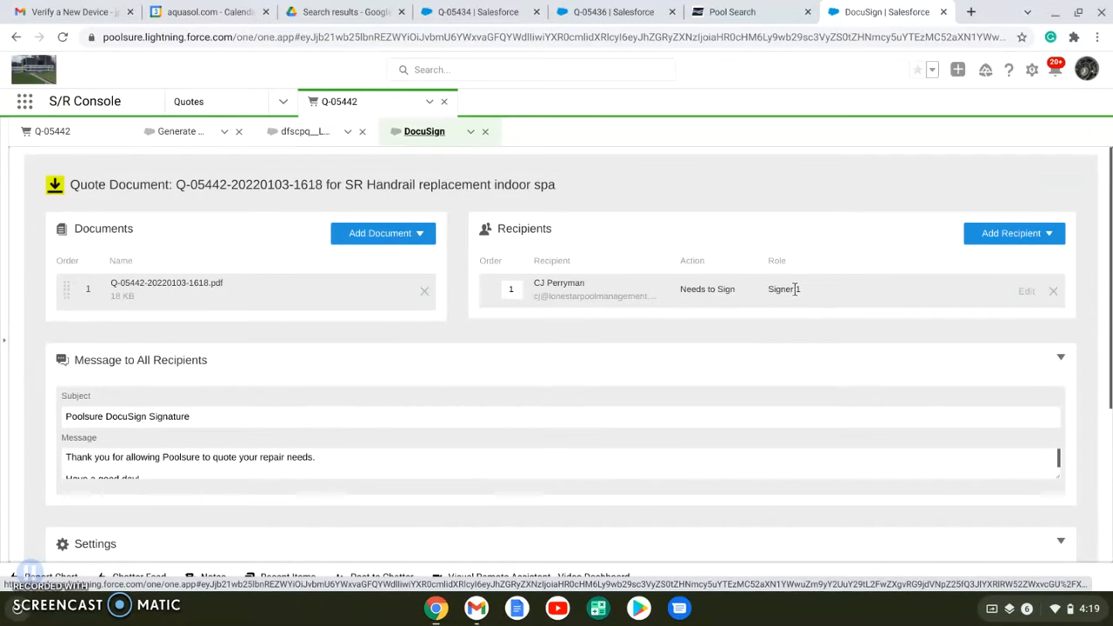
scroll(795, 289, "down", 3)
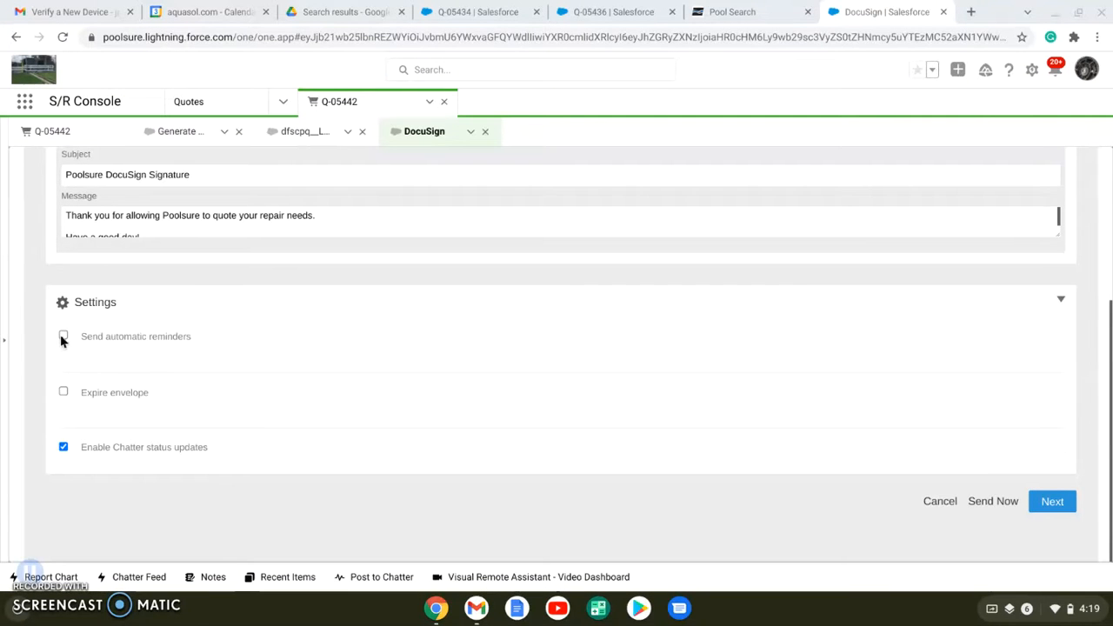
scroll(282, 335, "up", 3)
scroll(283, 336, "down", 2)
scroll(282, 335, "down", 1)
Continue to the envelope's document preparation and apply the matching SR Poolsure TX template
left_click(1052, 505)
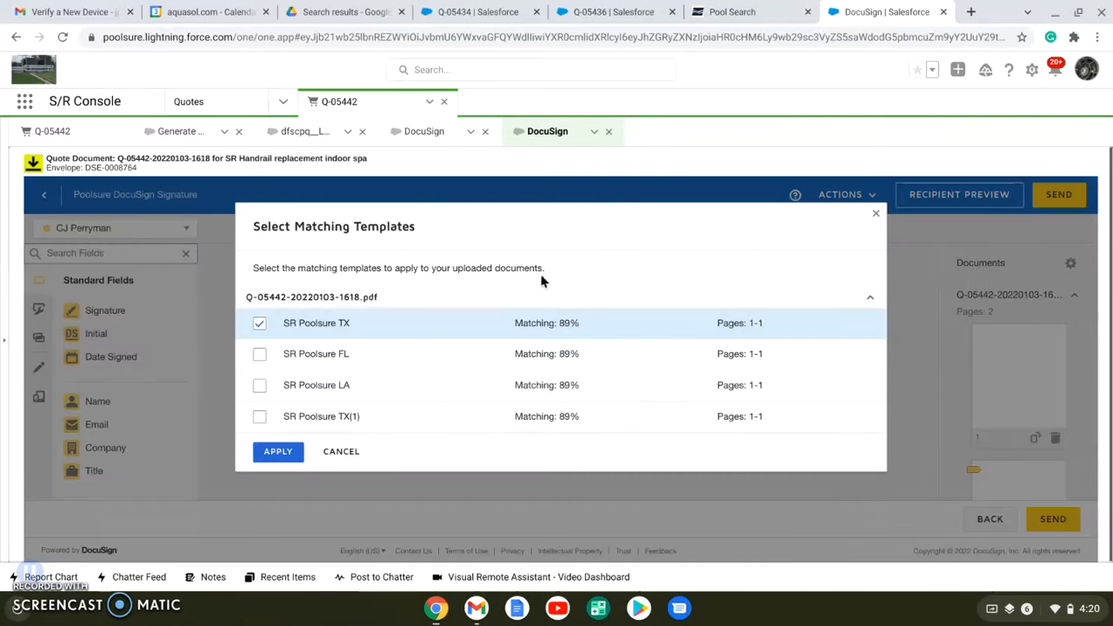
left_click(279, 453)
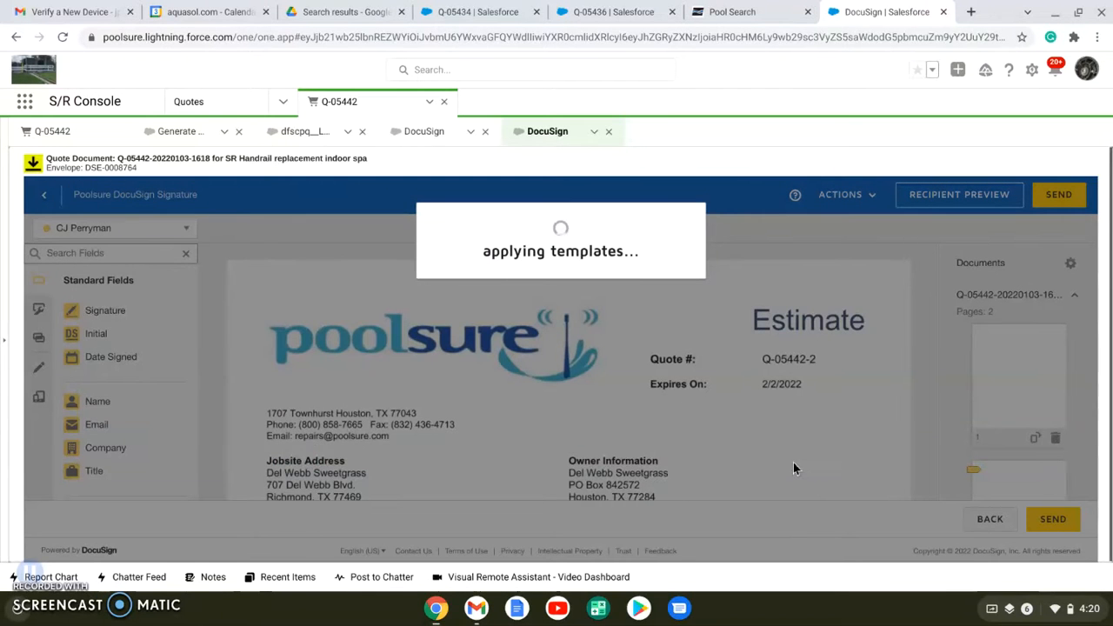
Proofread the estimate's first page, including addresses, contact details, inspection, recommendation, line items and terms
scroll(793, 462, "down", 1)
scroll(793, 468, "down", 1)
scroll(794, 468, "down", 1)
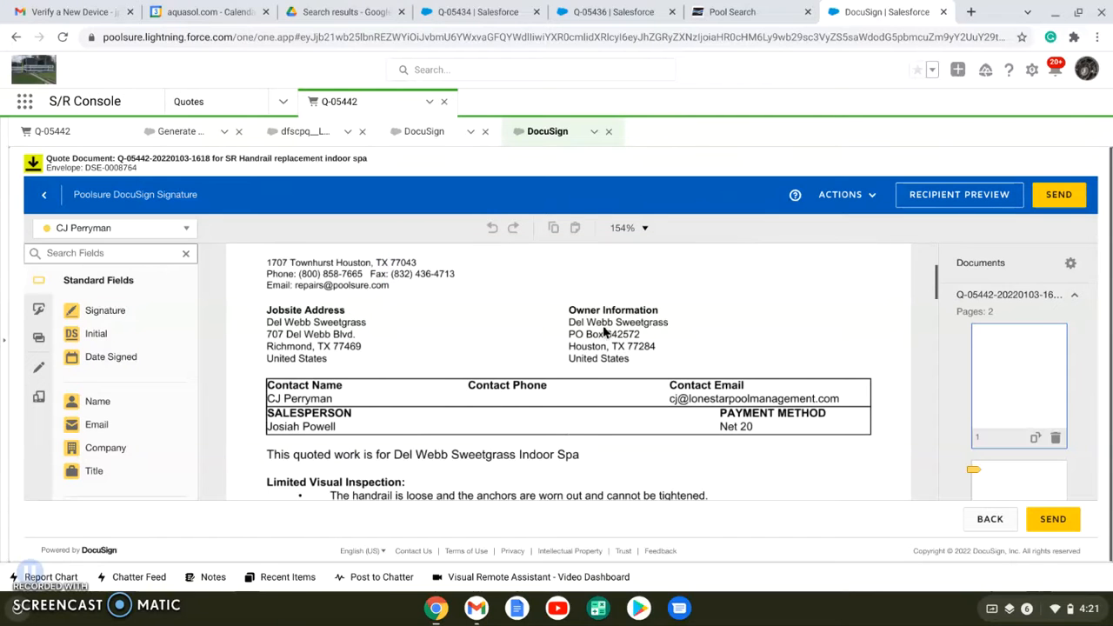
scroll(539, 411, "down", 1)
scroll(540, 410, "down", 1)
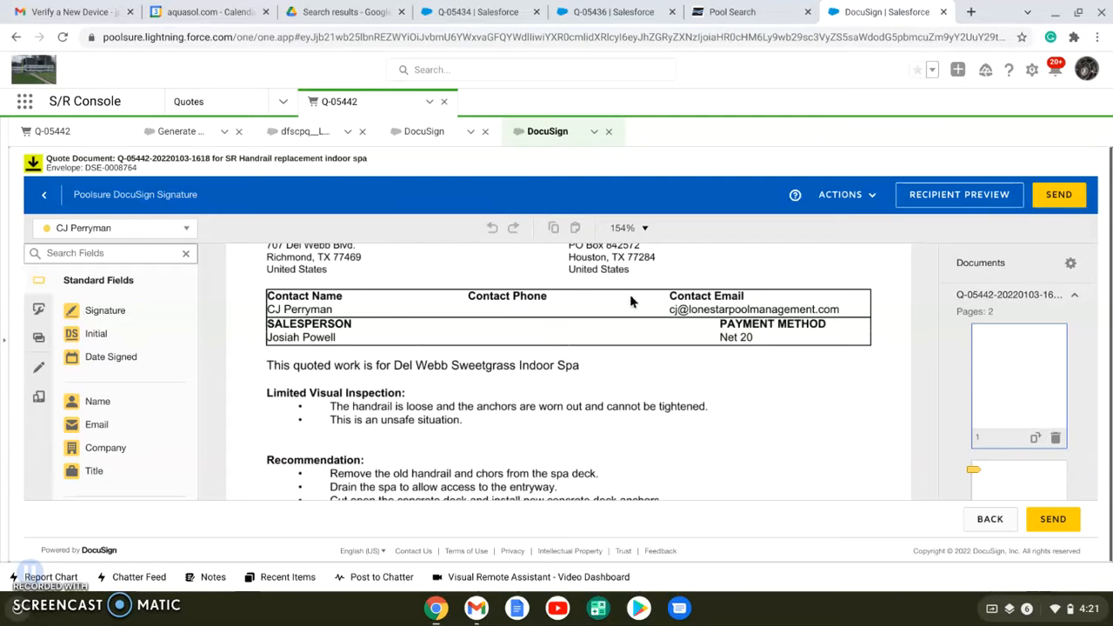
scroll(631, 300, "down", 1)
scroll(629, 301, "down", 1)
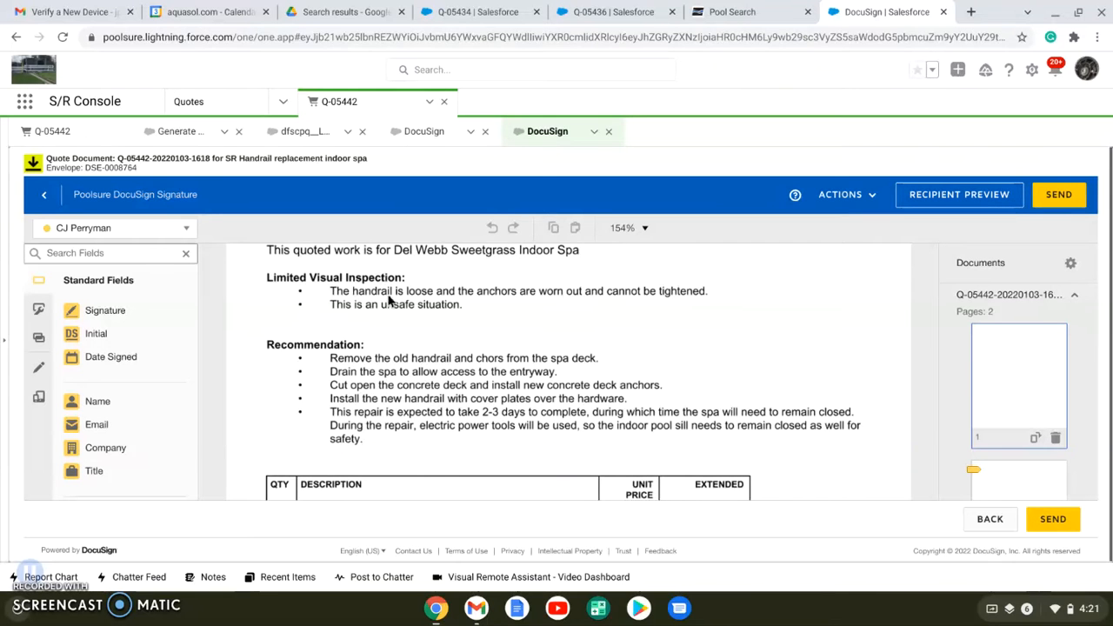
scroll(409, 370, "down", 4)
scroll(409, 370, "down", 1)
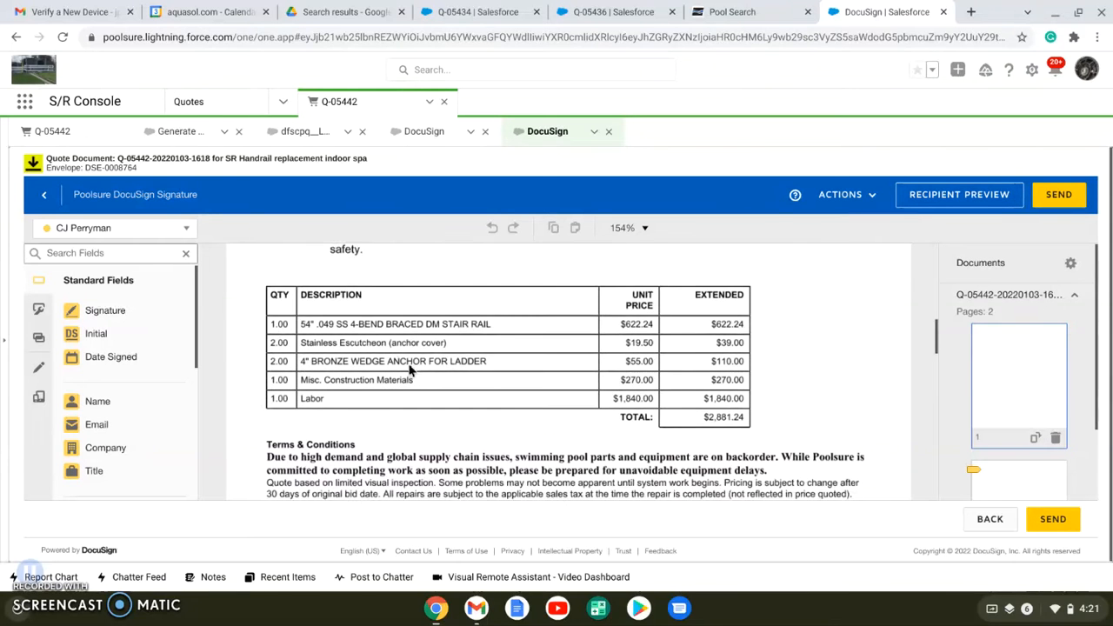
scroll(607, 345, "down", 6)
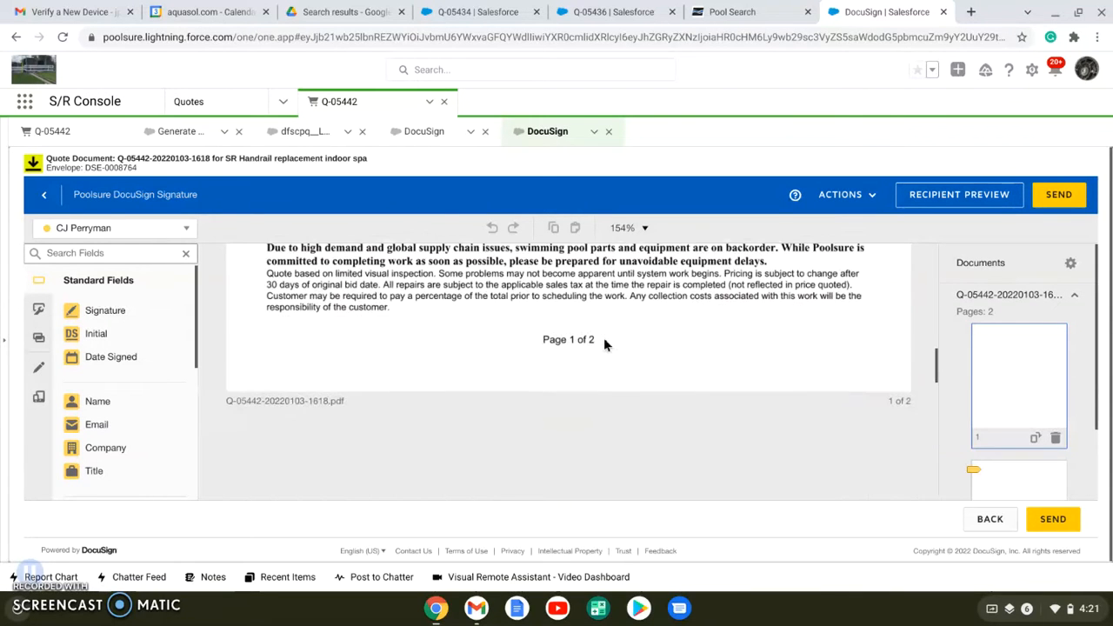